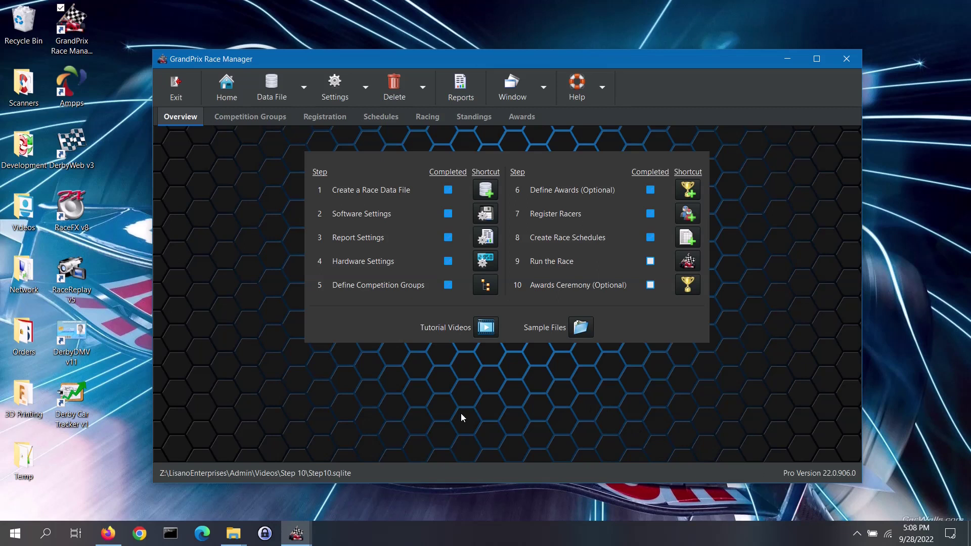
- Show the Round 1 standings for all 20 racers, with car 5 leading at 2.9951
{"action": "left_click", "coordinate": [484, 121]}
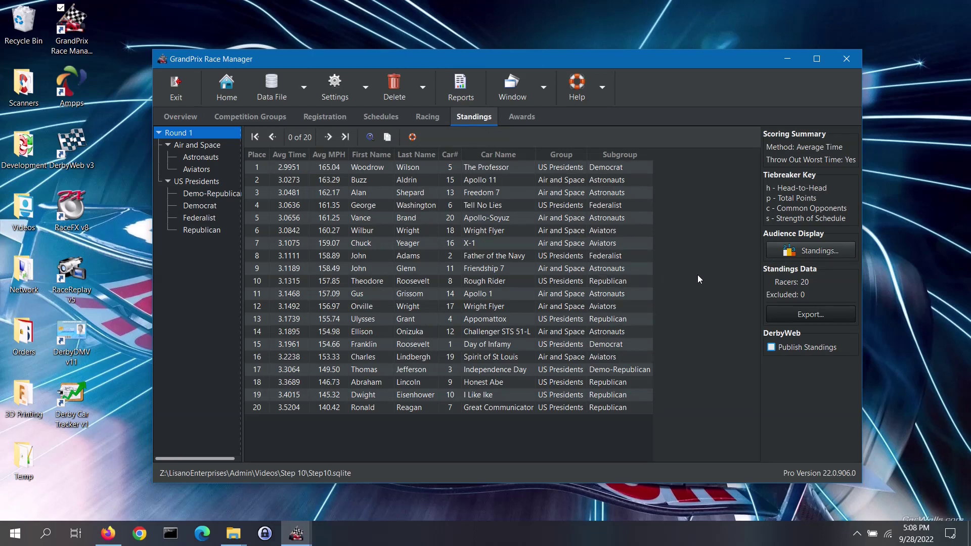
{"action": "left_click", "coordinate": [223, 145]}
{"action": "left_click", "coordinate": [221, 156]}
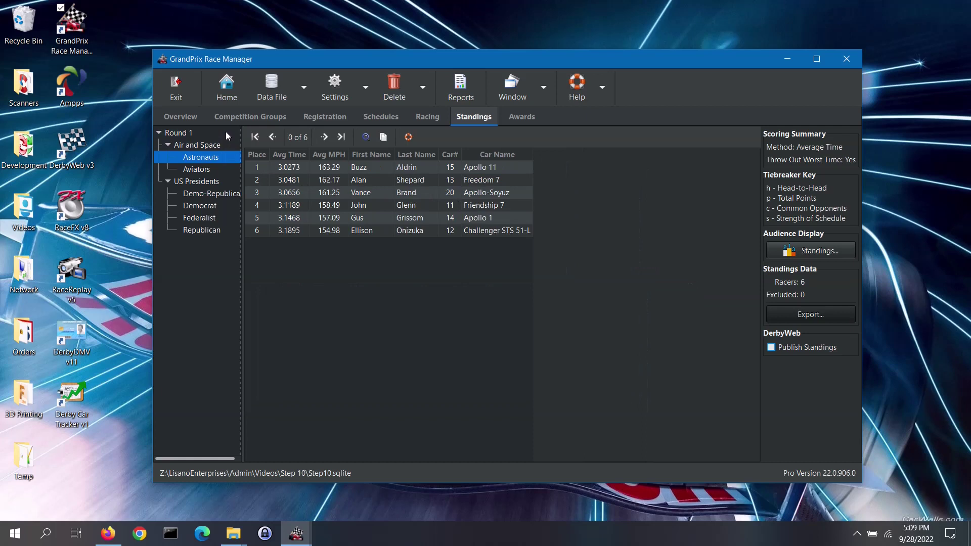
{"action": "left_click", "coordinate": [226, 132]}
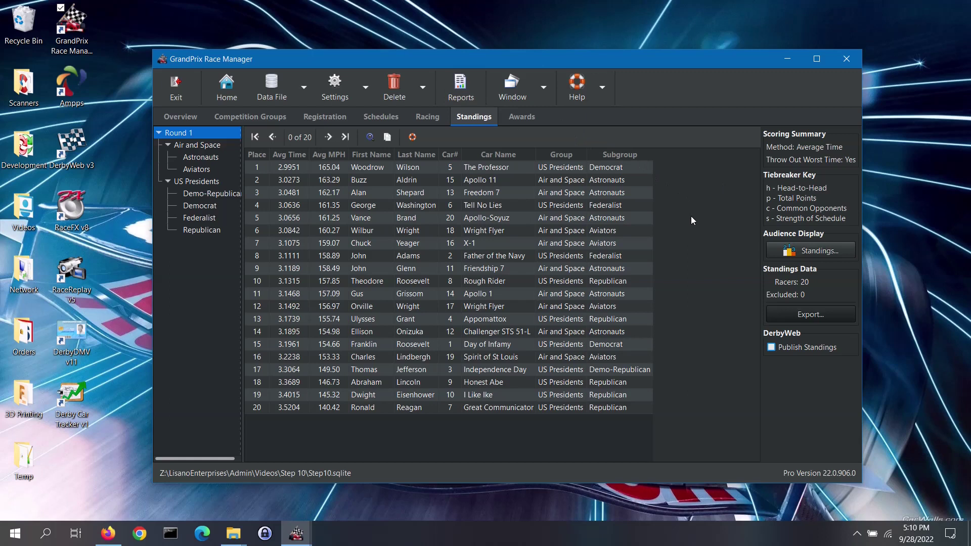
- Send the Air and Space group's standings to the audience display, suppressing the review reminder
{"action": "left_click", "coordinate": [848, 253]}
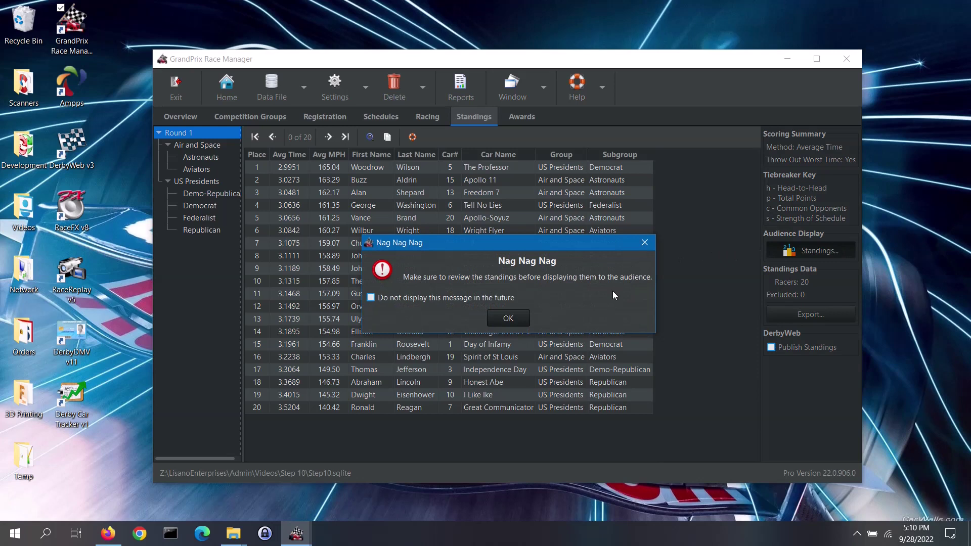
{"action": "left_click", "coordinate": [416, 301]}
{"action": "left_click", "coordinate": [508, 319]}
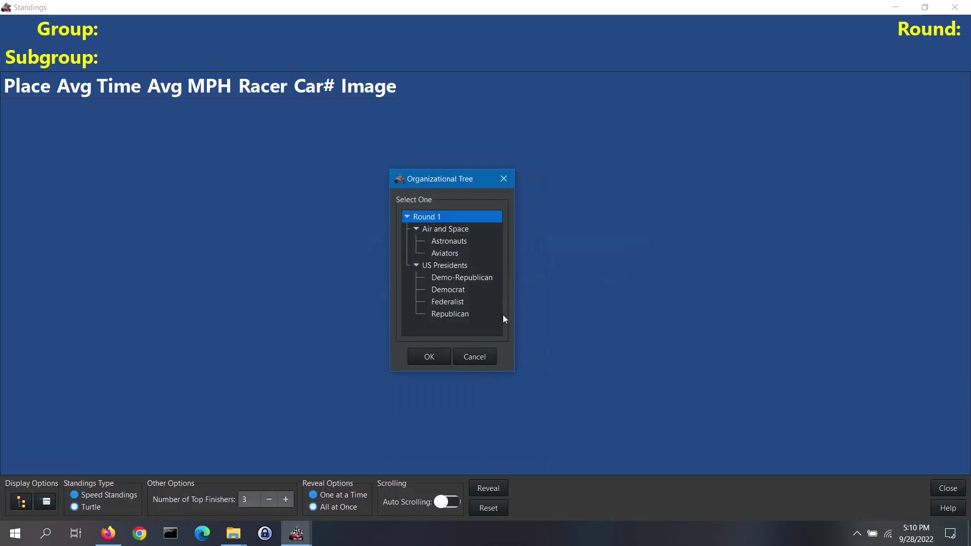
{"action": "left_click", "coordinate": [458, 231]}
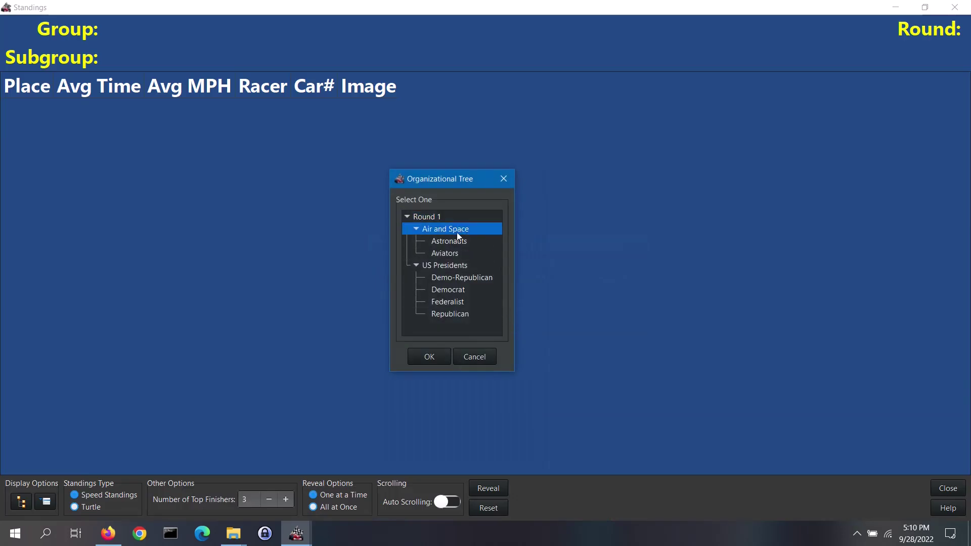
{"action": "left_click", "coordinate": [435, 356]}
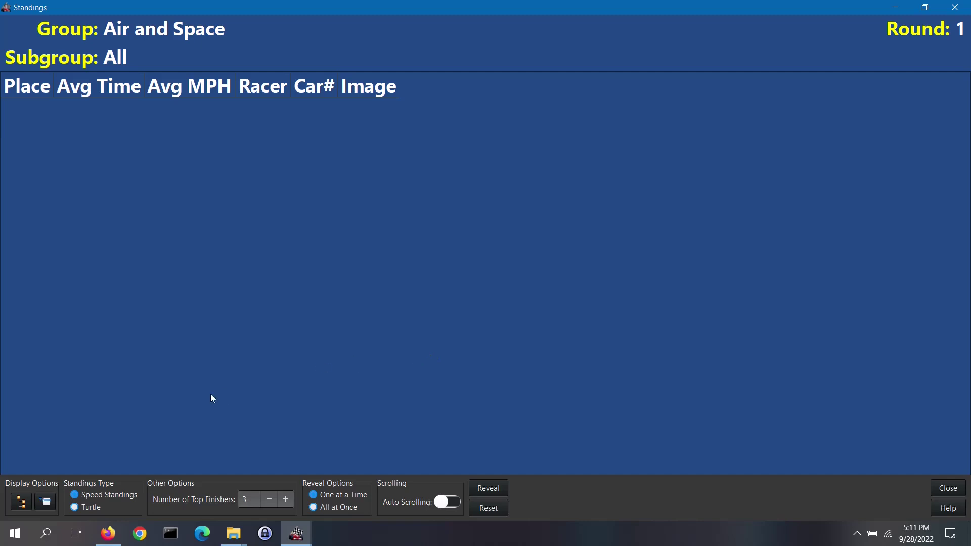
{"action": "left_click", "coordinate": [46, 502]}
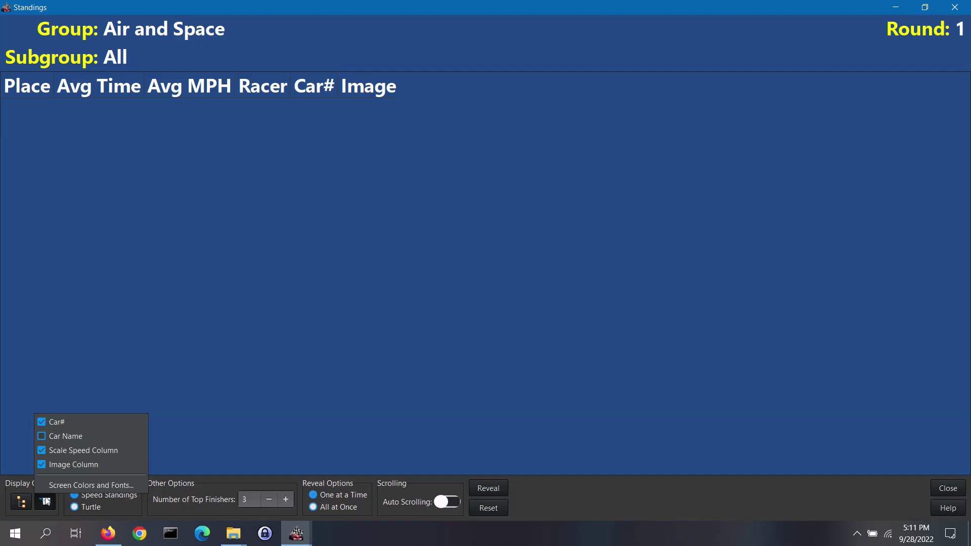
{"action": "left_click", "coordinate": [45, 502]}
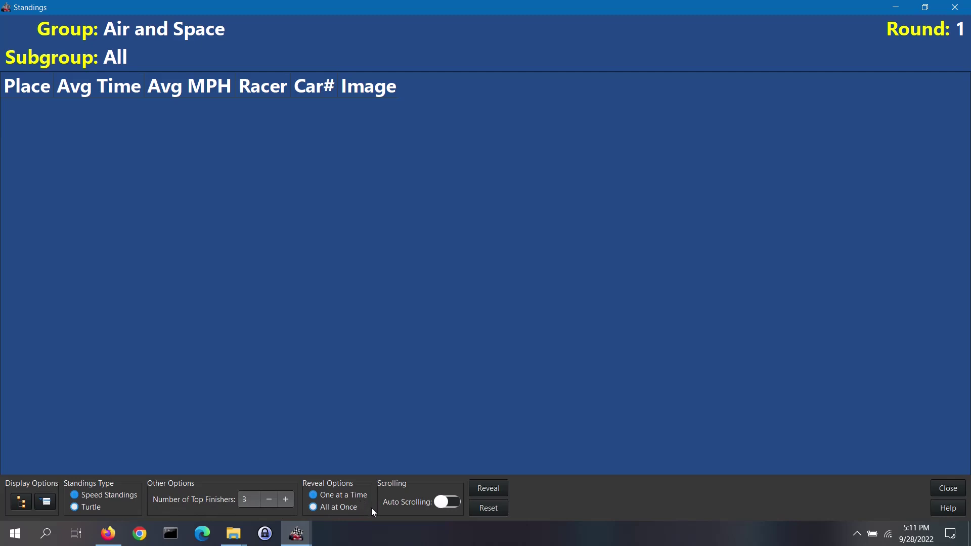
- Reveal the Air and Space fastest top three, from third place to first
{"action": "left_click", "coordinate": [493, 489]}
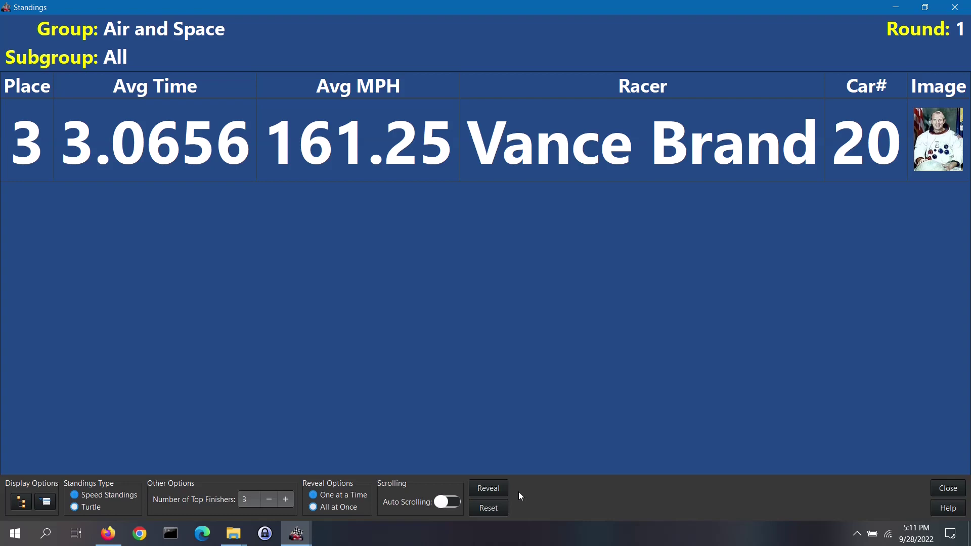
{"action": "left_click", "coordinate": [493, 489]}
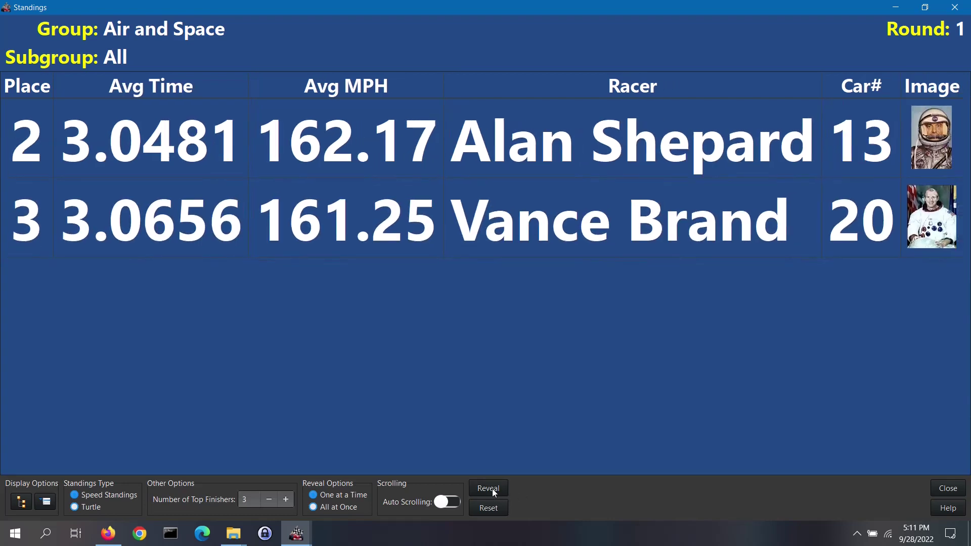
{"action": "left_click", "coordinate": [492, 488]}
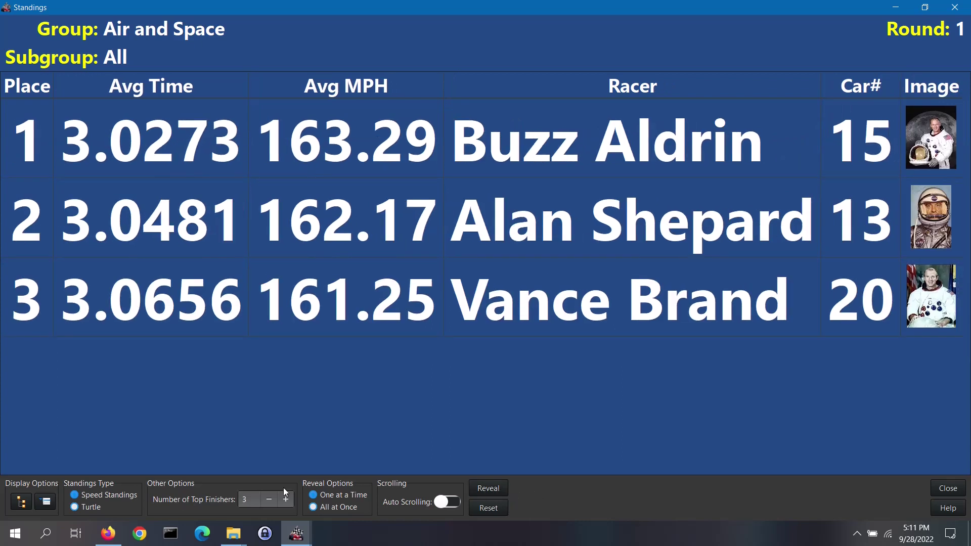
- Switch to Turtle standings and reveal the slowest three: cars 19, 12 and 17
{"action": "left_click", "coordinate": [96, 508]}
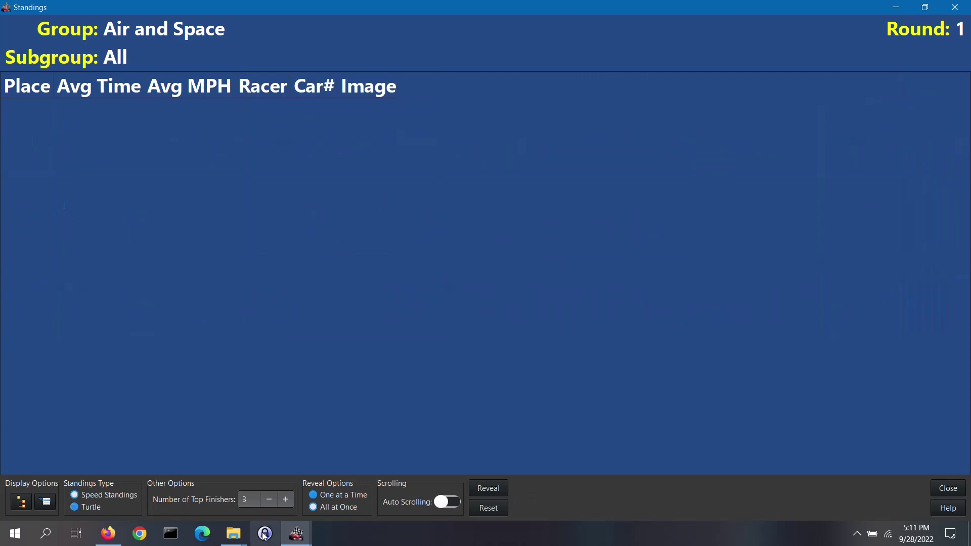
{"action": "left_click", "coordinate": [497, 489]}
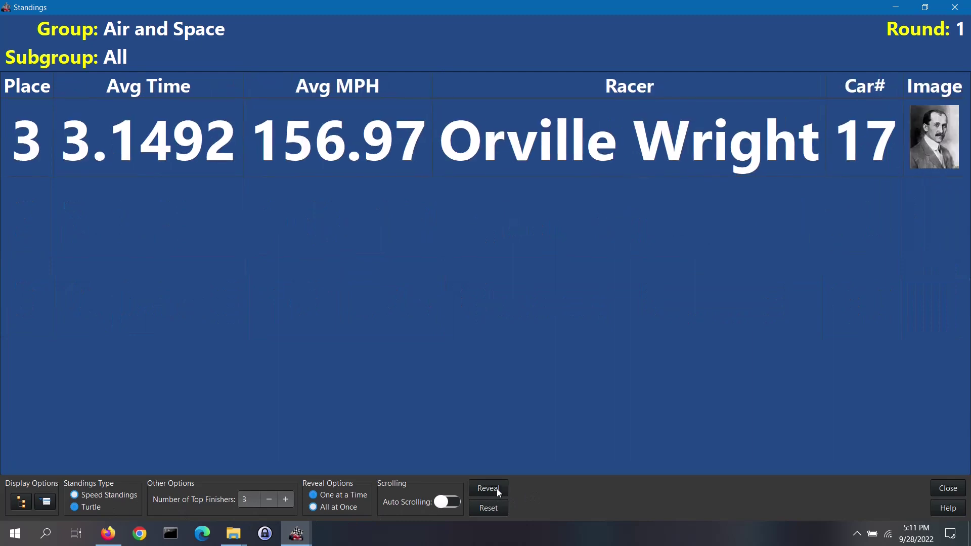
{"action": "left_click", "coordinate": [497, 489]}
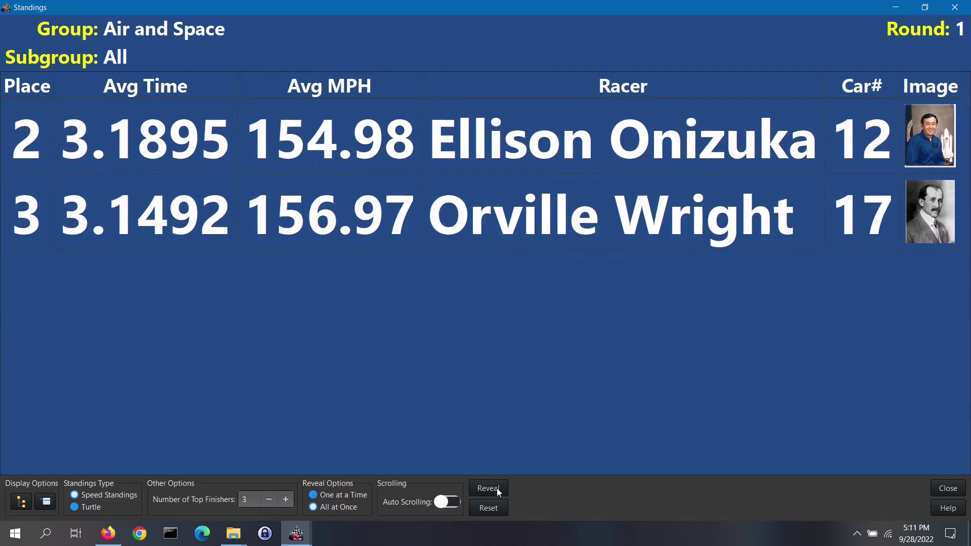
{"action": "left_click", "coordinate": [497, 488]}
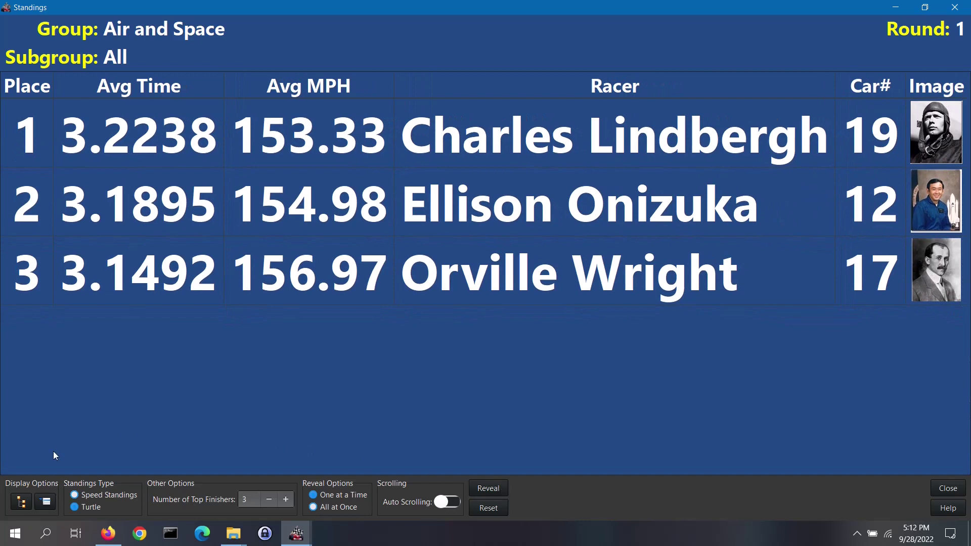
- Switch the audience standings display to the US Presidents group
{"action": "left_click", "coordinate": [21, 502]}
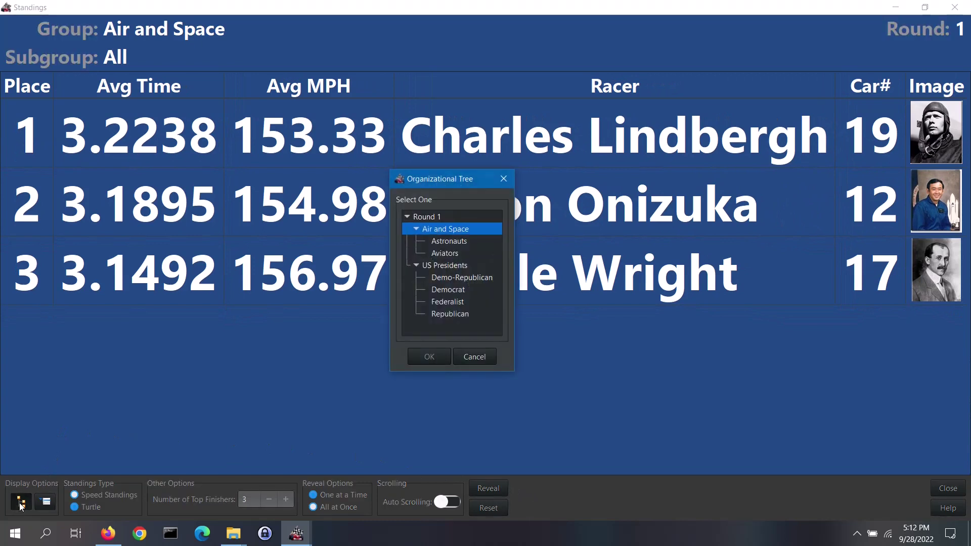
{"action": "left_click", "coordinate": [439, 265]}
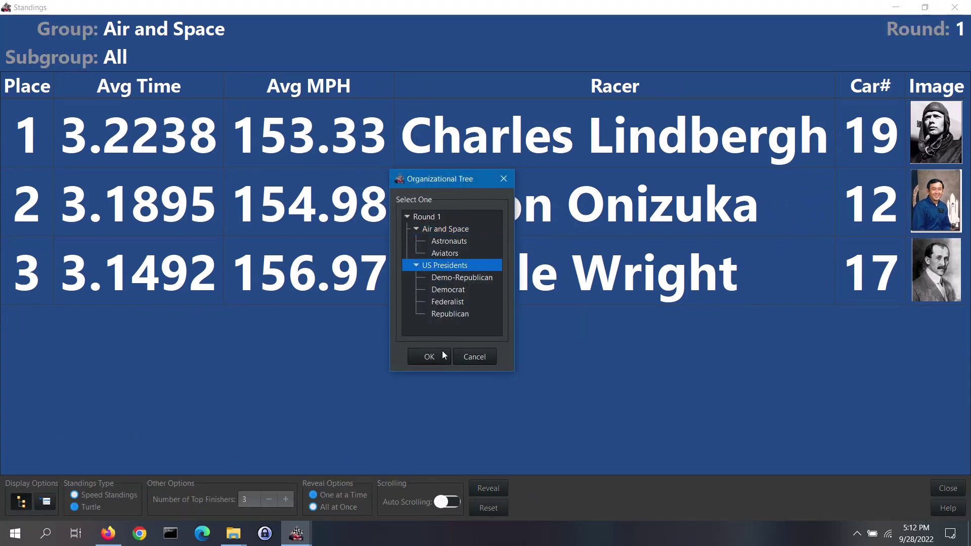
{"action": "left_click", "coordinate": [439, 357]}
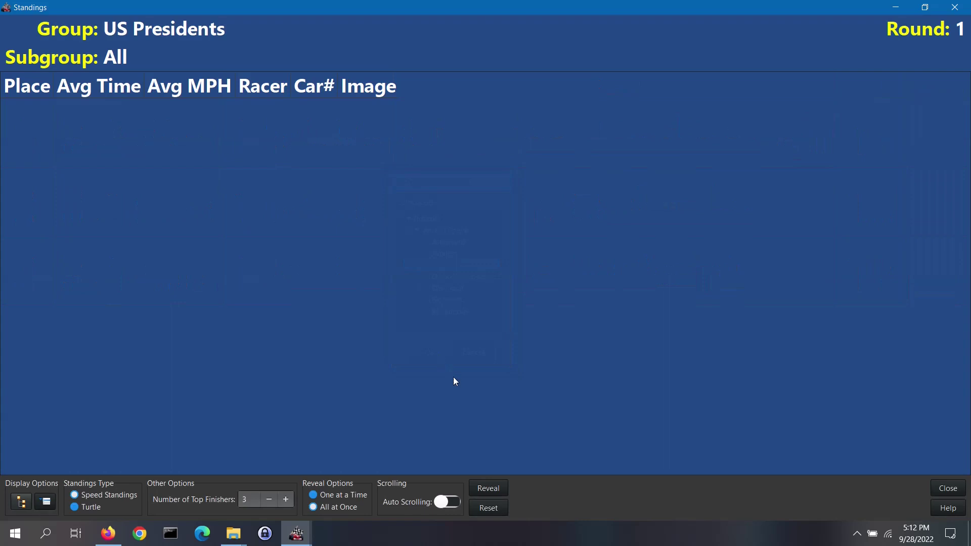
- Reveal the US Presidents turtle top three, then close the audience display
{"action": "left_click", "coordinate": [488, 488]}
{"action": "left_click", "coordinate": [488, 489]}
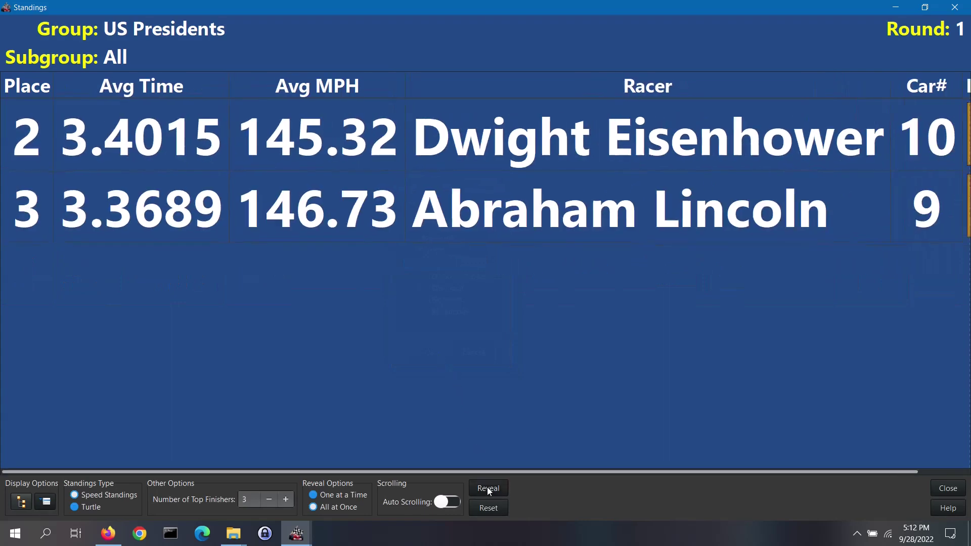
{"action": "left_click", "coordinate": [488, 488]}
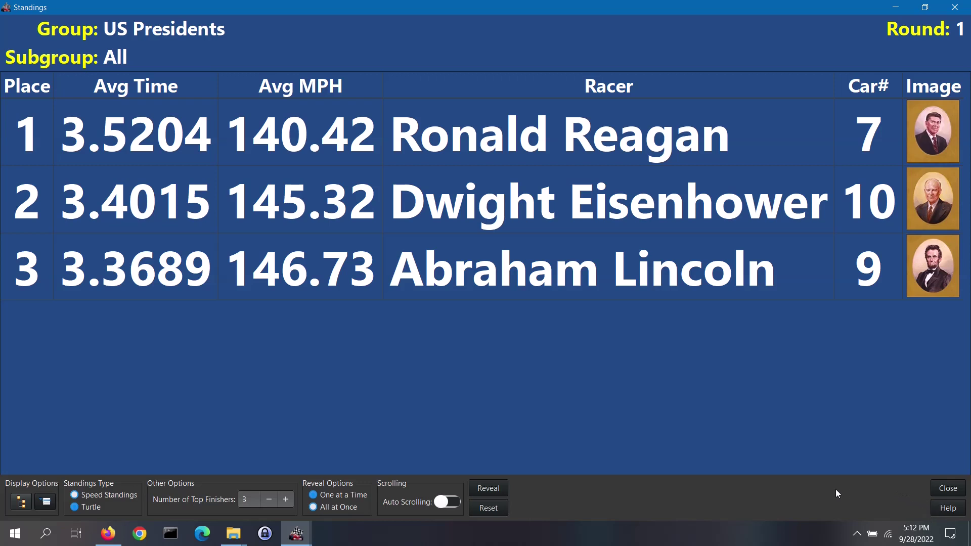
{"action": "left_click", "coordinate": [937, 489]}
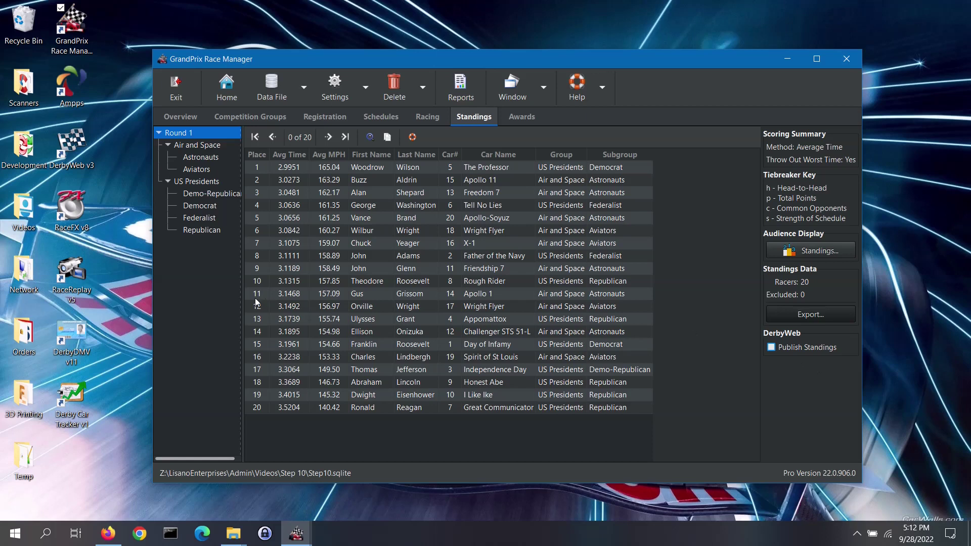
- Drag the tree splitter right so the Demo-Republican group name fits
{"action": "mouse_move", "coordinate": [242, 313]}
{"action": "left_mouse_down"}
{"action": "mouse_move", "coordinate": [267, 313]}
{"action": "mouse_move", "coordinate": [252, 316]}
{"action": "left_mouse_up"}
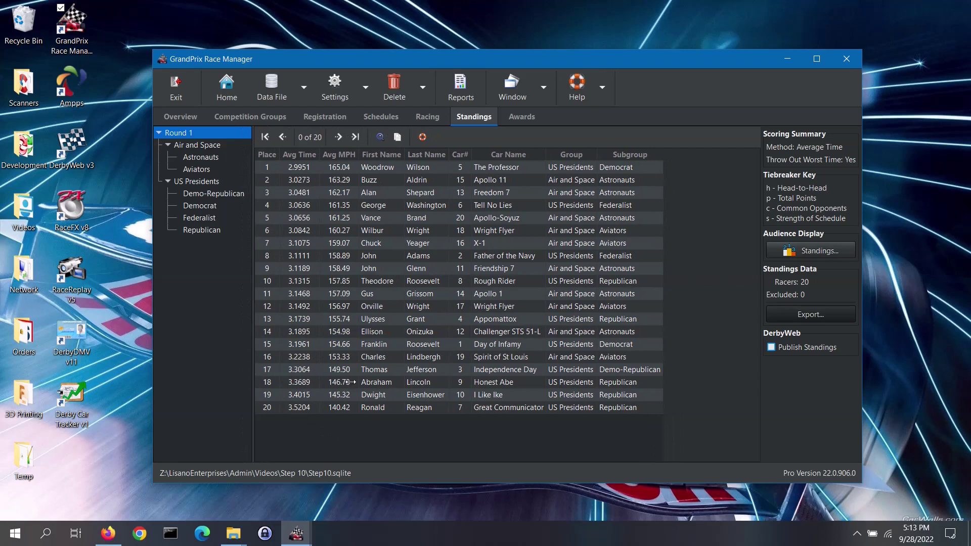
- Search for car number 10, found as 'I Like Ike' in 19th place
{"action": "left_click", "coordinate": [381, 136]}
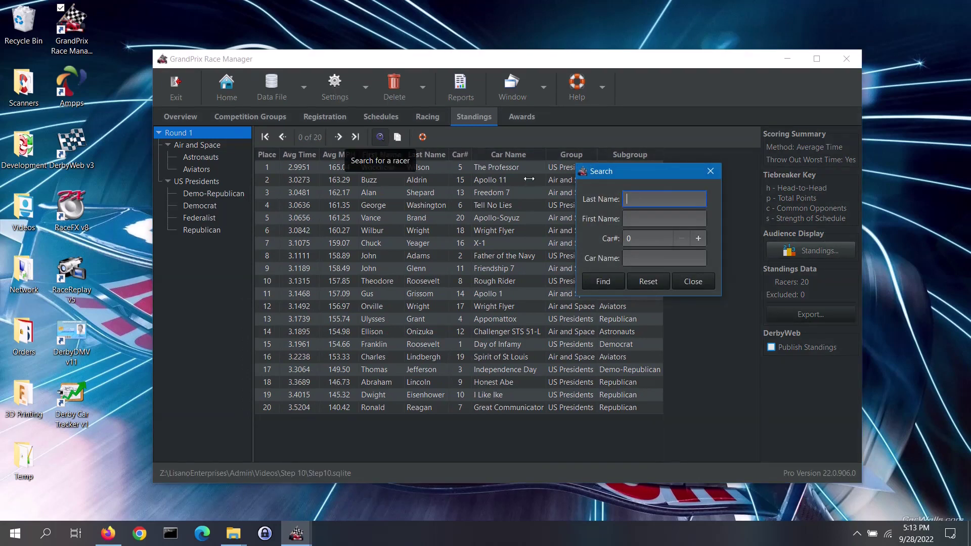
{"action": "left_click", "coordinate": [642, 238]}
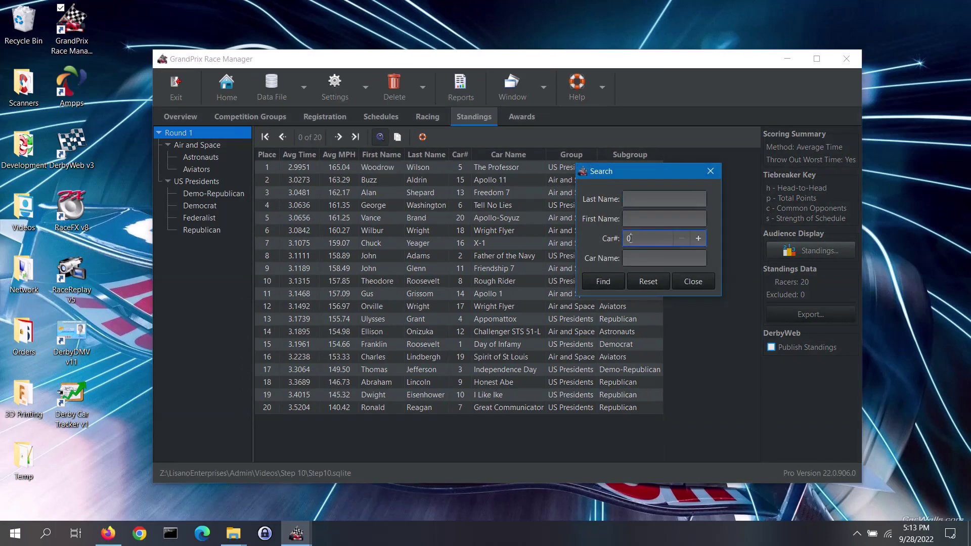
{"action": "type", "text": "10"}
{"action": "left_click", "coordinate": [615, 284]}
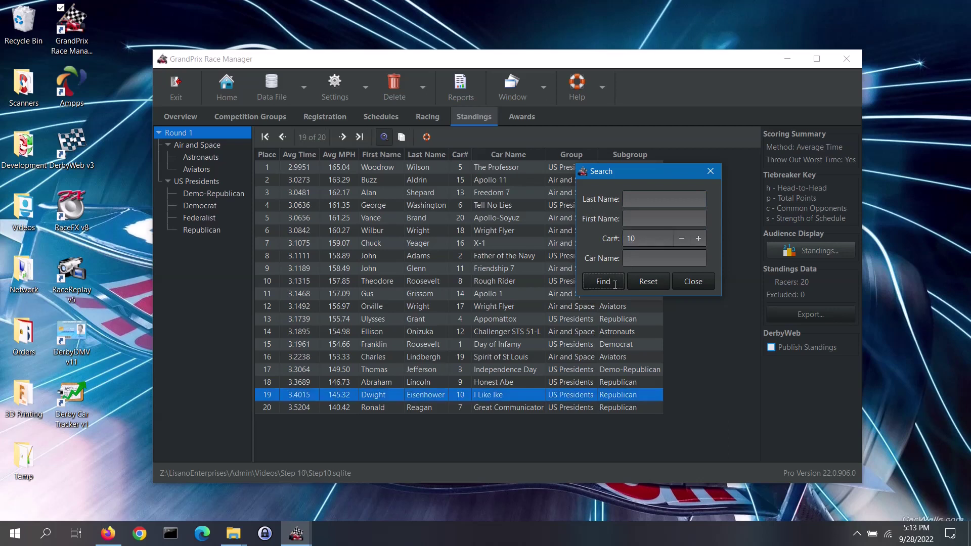
{"action": "left_click", "coordinate": [702, 281]}
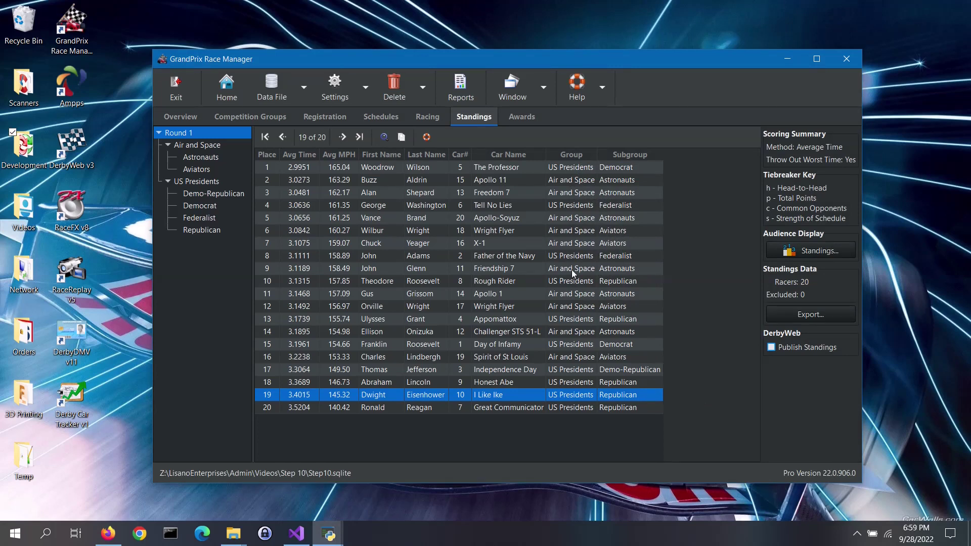
- Show the Awards tab listing 27 awards with no winners yet
{"action": "left_click", "coordinate": [530, 118]}
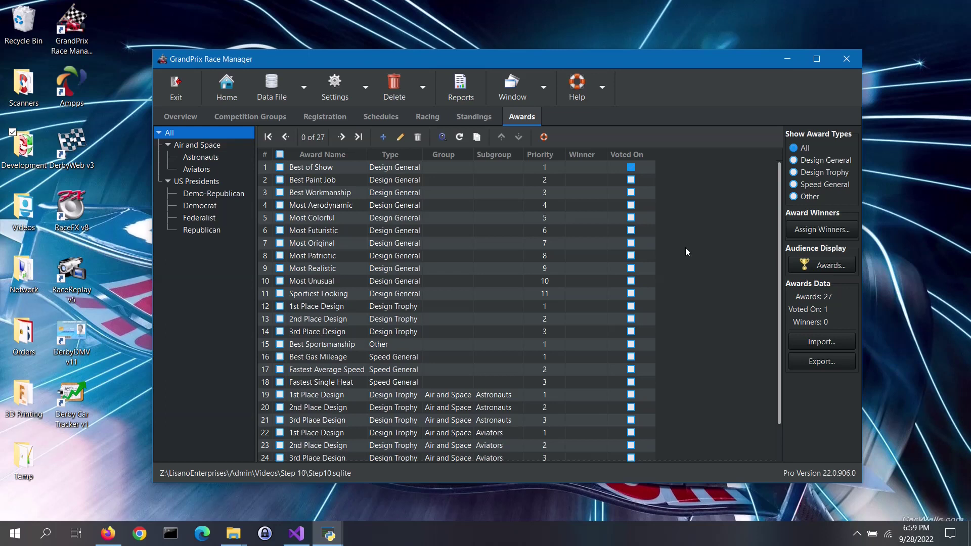
{"action": "left_click", "coordinate": [439, 232]}
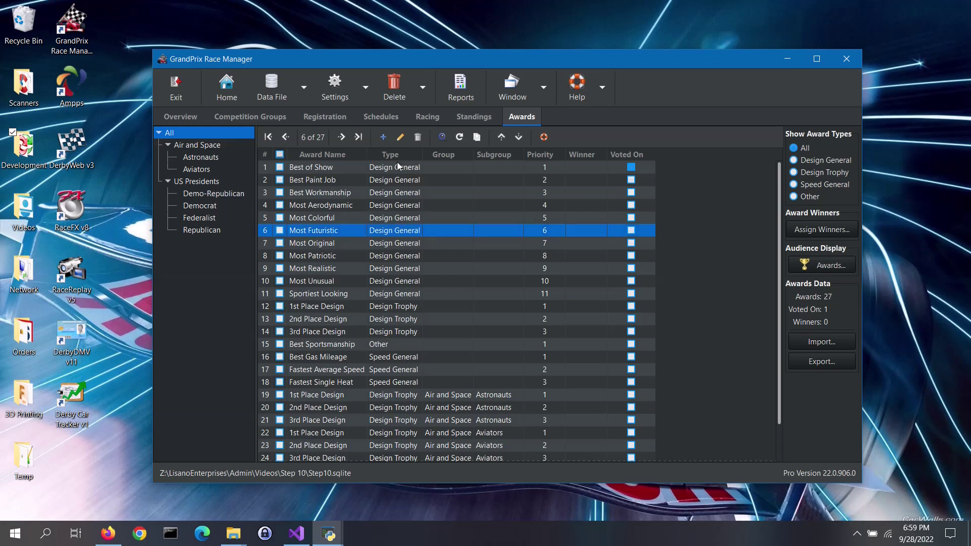
{"action": "left_click", "coordinate": [401, 137]}
{"action": "left_click", "coordinate": [541, 330]}
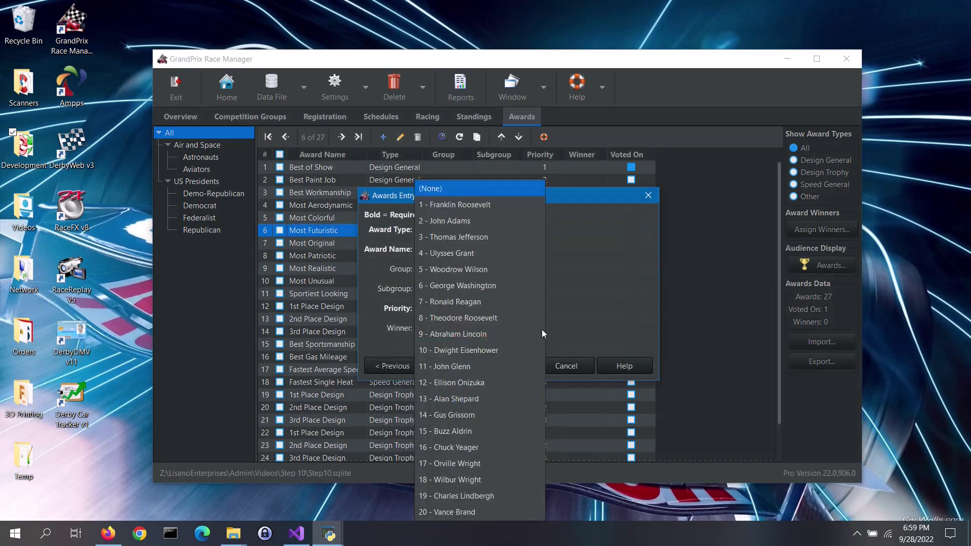
{"action": "left_click", "coordinate": [541, 329]}
{"action": "left_click", "coordinate": [584, 364]}
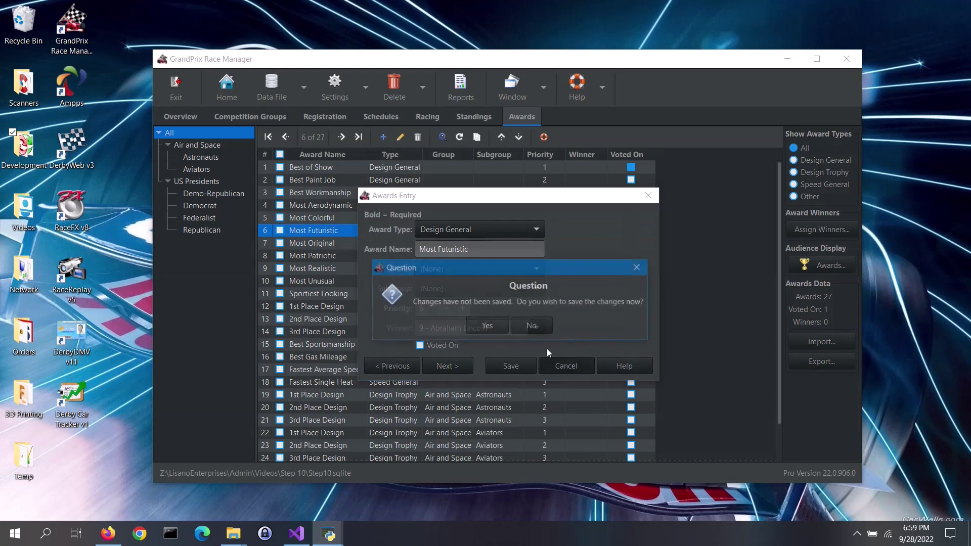
{"action": "left_click", "coordinate": [537, 328]}
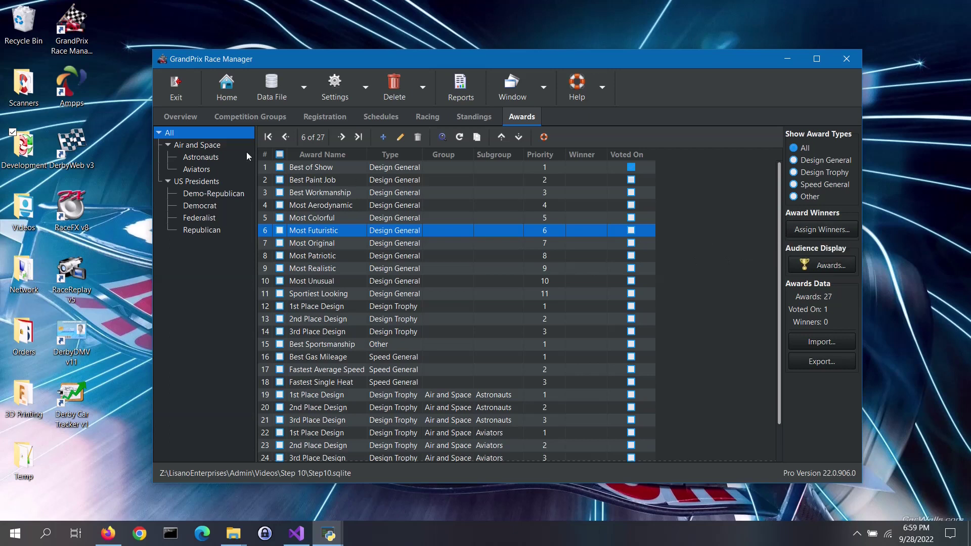
- Clear the row selection via the All node and bring up Best of Show voting results
{"action": "left_click", "coordinate": [228, 131]}
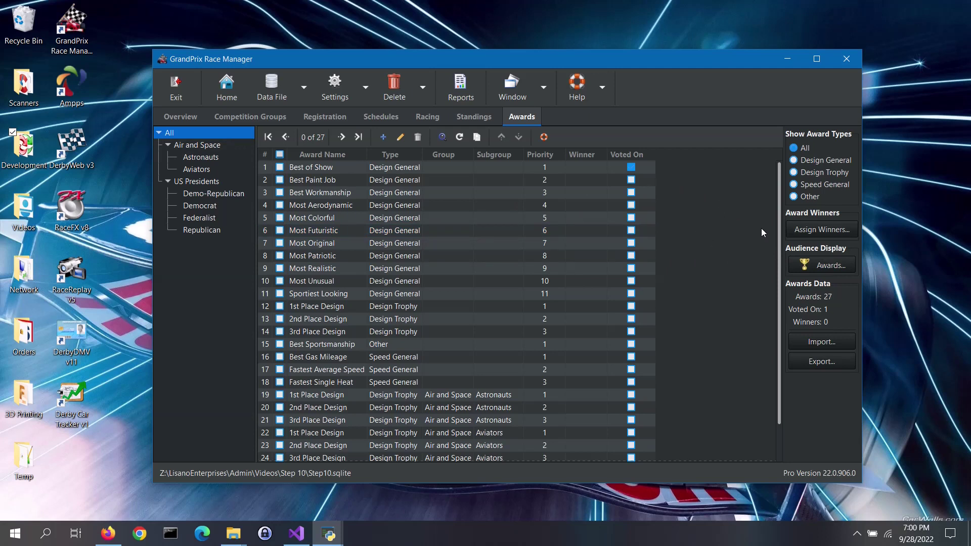
{"action": "left_click", "coordinate": [819, 232]}
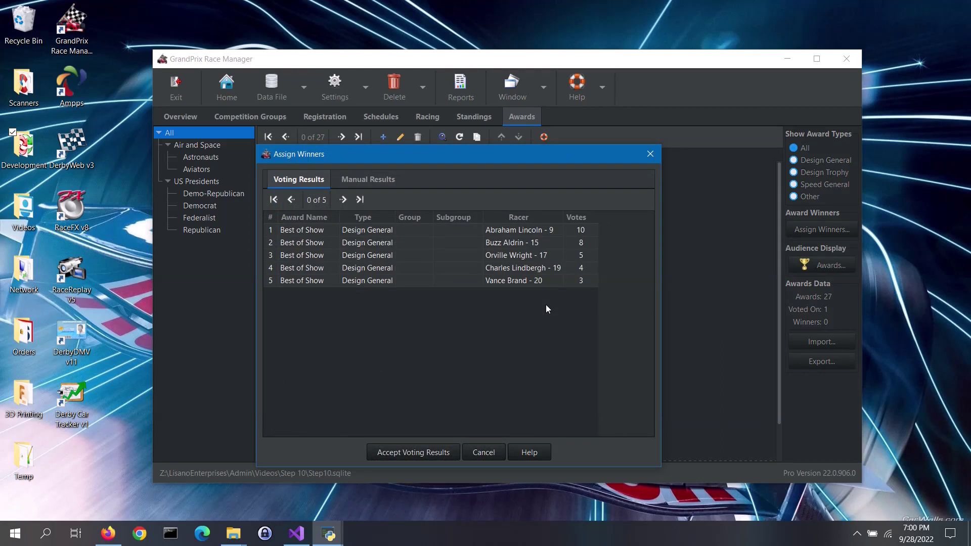
- Accept the voting results so car 9 wins Best of Show, then reopen Assign Winners
{"action": "left_click", "coordinate": [431, 453]}
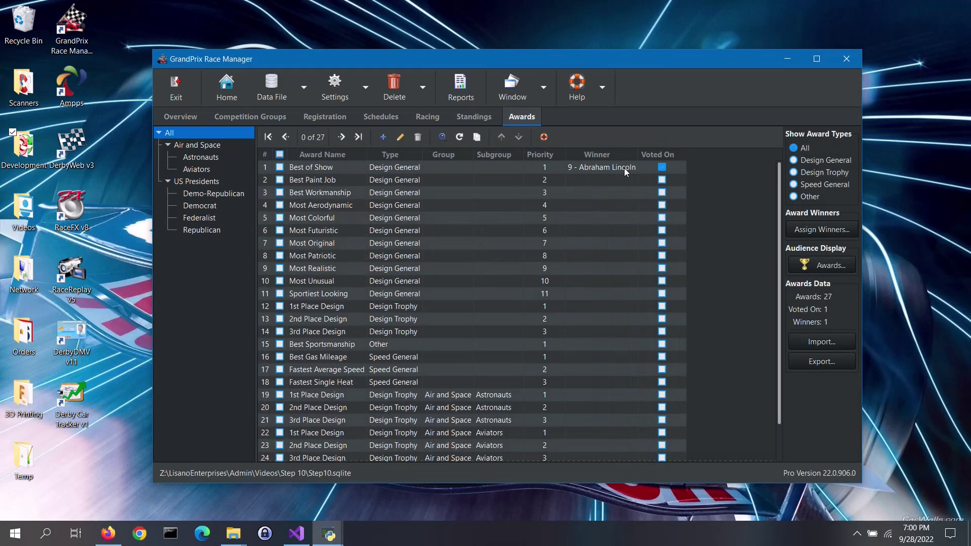
{"action": "left_click", "coordinate": [797, 231]}
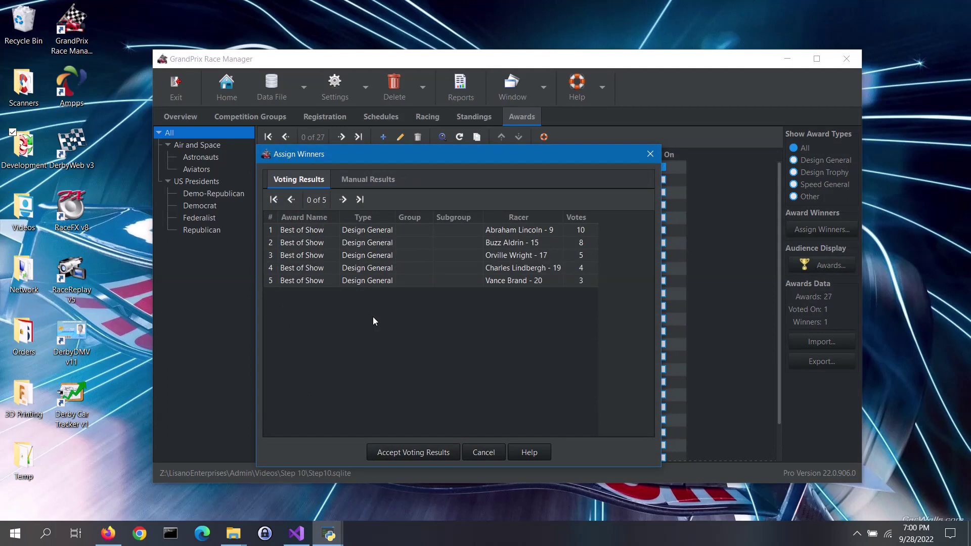
- Enter winners by car number: Best Paint Job 1, Best Workmanship 3, Most Aerodynamic 4, Most Colorful 7, Most Futuristic 15
{"action": "left_click", "coordinate": [379, 183]}
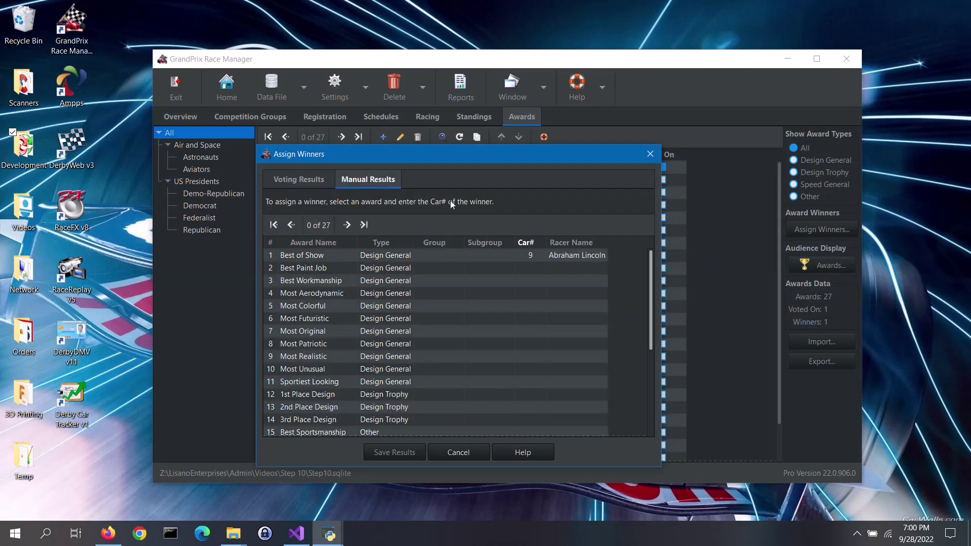
{"action": "left_click", "coordinate": [535, 269]}
{"action": "key", "text": "Return"}
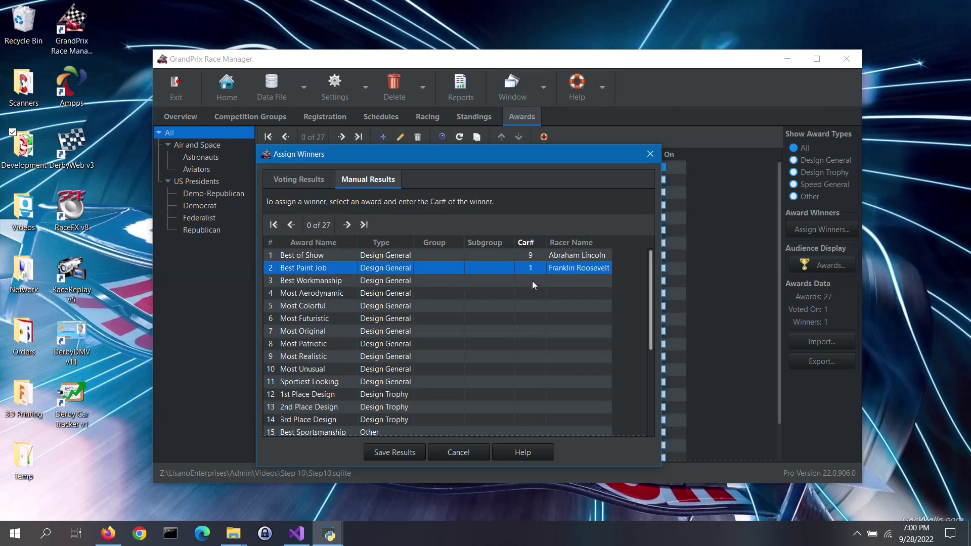
{"action": "left_click", "coordinate": [532, 281]}
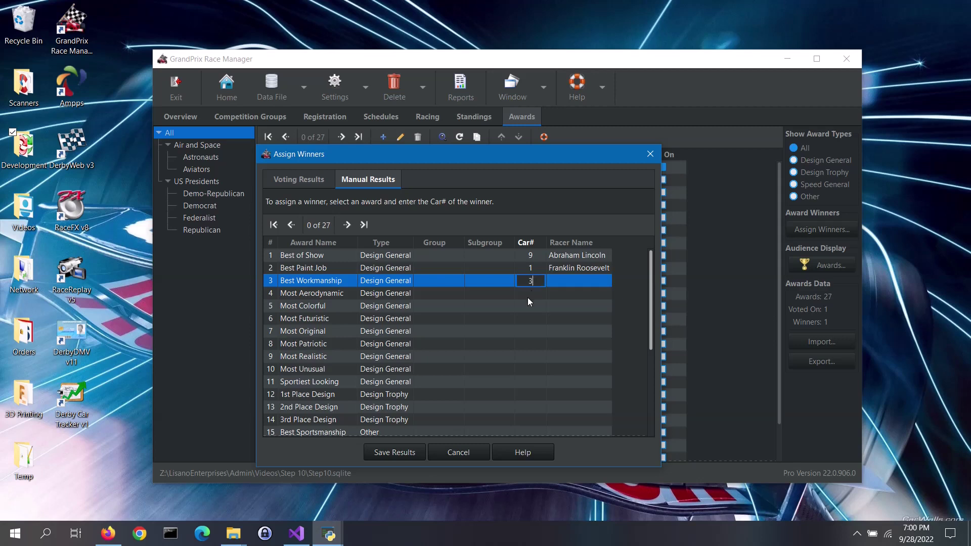
{"action": "type", "text": "3"}
{"action": "key", "text": "Return"}
{"action": "left_click", "coordinate": [533, 294]}
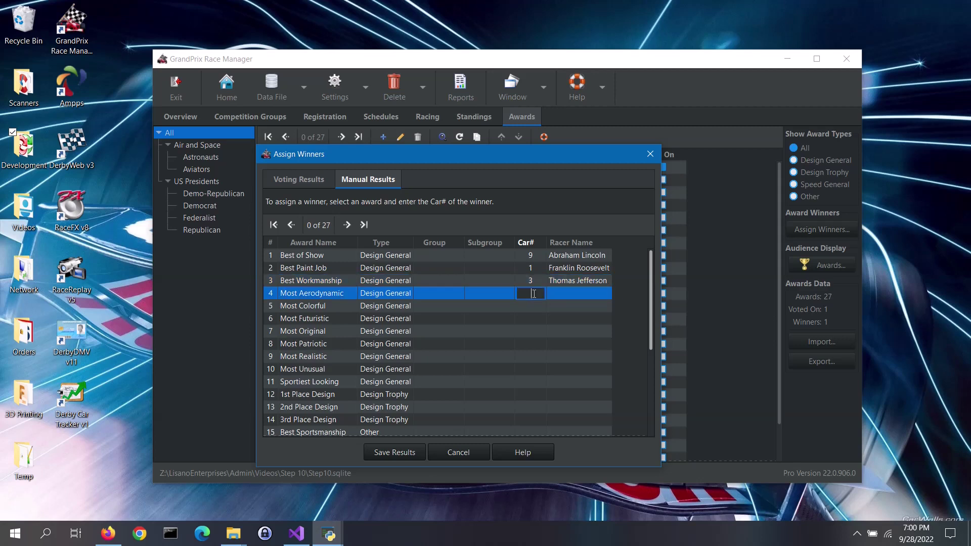
{"action": "type", "text": "4"}
{"action": "key", "text": "Return"}
{"action": "left_click", "coordinate": [534, 307]}
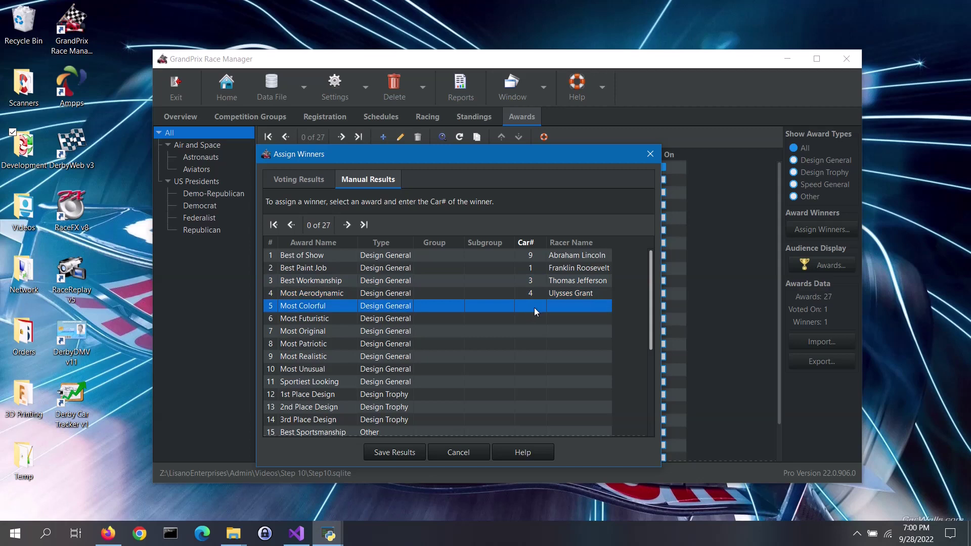
{"action": "type", "text": "7"}
{"action": "key", "text": "Return"}
{"action": "left_click", "coordinate": [532, 320]}
{"action": "type", "text": "15"}
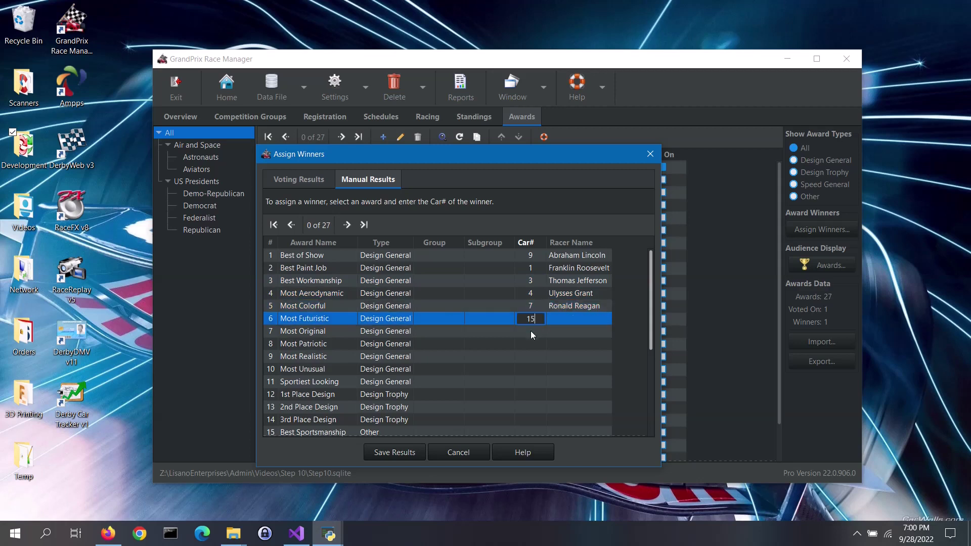
{"action": "key", "text": "Return"}
- Assign Most Original 12, Most Patriotic 13, Most Realistic 18, Most Unusual 20, Sportiest Looking 19, and save
{"action": "left_click", "coordinate": [533, 331]}
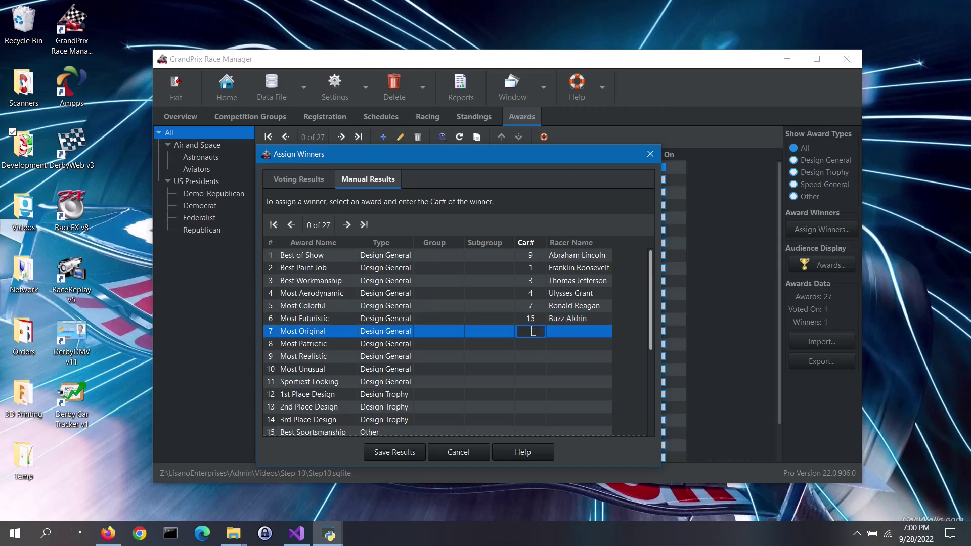
{"action": "type", "text": "12"}
{"action": "key", "text": "Return"}
{"action": "left_click", "coordinate": [532, 343]}
{"action": "type", "text": "13"}
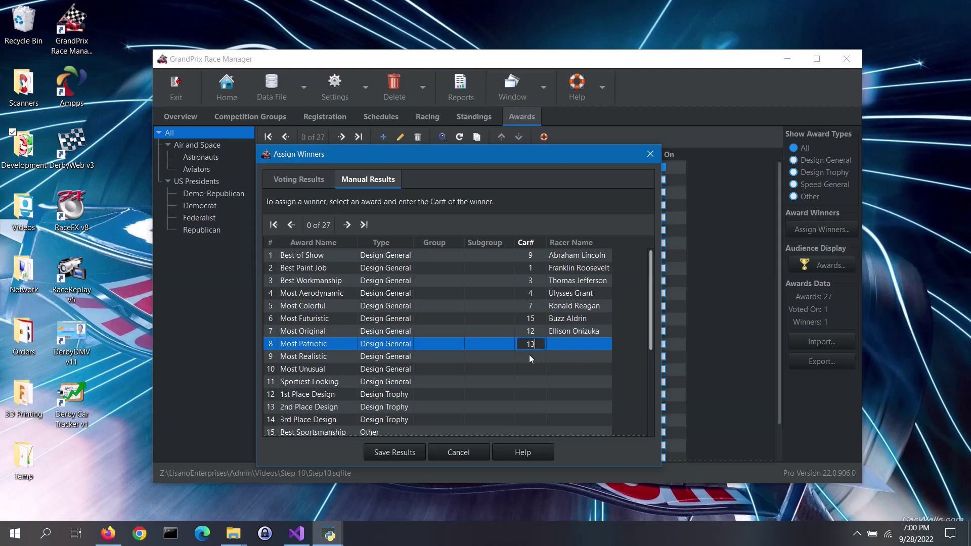
{"action": "key", "text": "Return"}
{"action": "left_click", "coordinate": [531, 359]}
{"action": "type", "text": "1"}
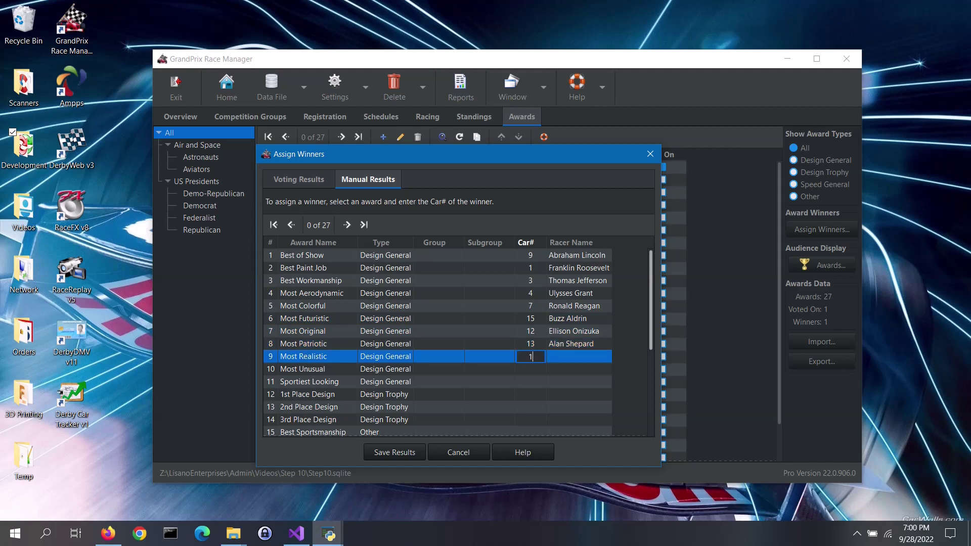
{"action": "type", "text": "8"}
{"action": "key", "text": "Return"}
{"action": "left_click", "coordinate": [529, 370]}
{"action": "type", "text": "20"}
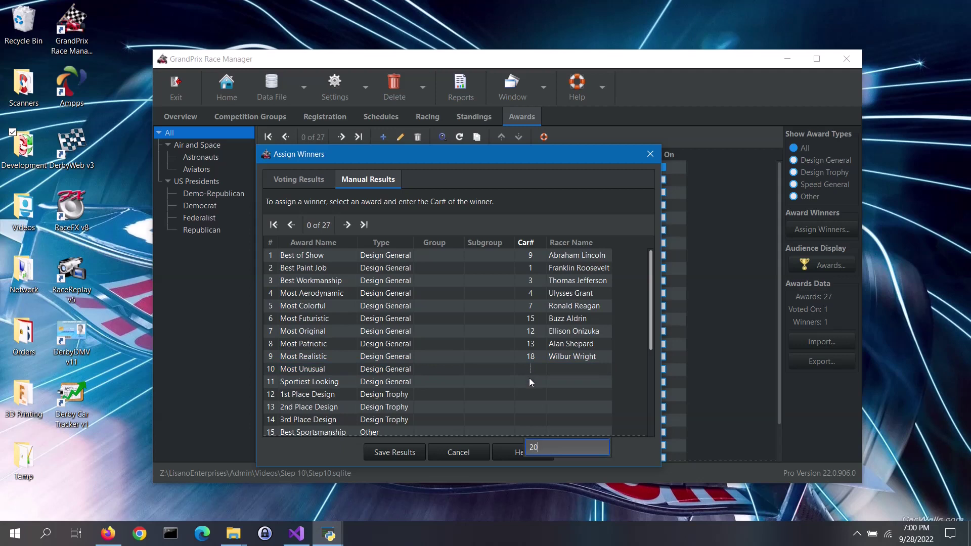
{"action": "key", "text": "Return"}
{"action": "left_click", "coordinate": [536, 369]}
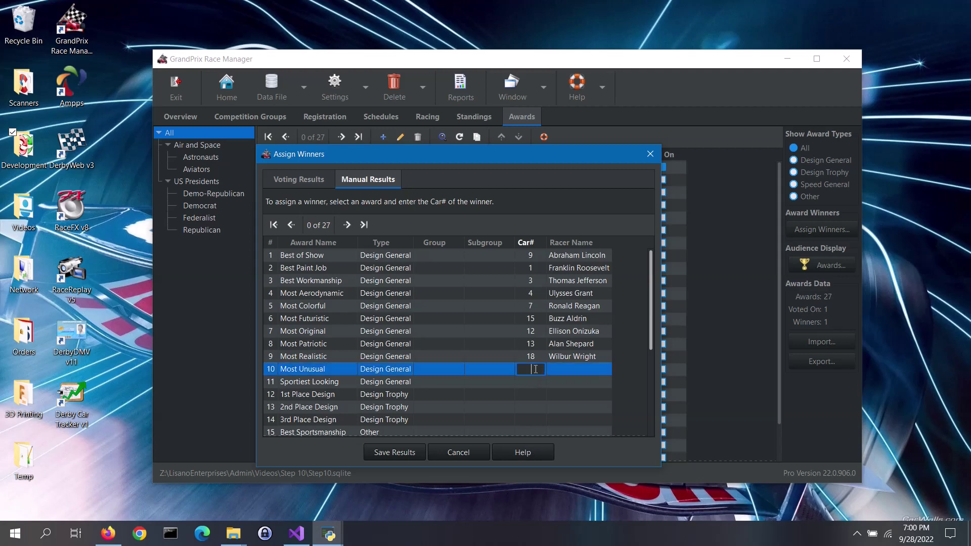
{"action": "type", "text": "20"}
{"action": "key", "text": "Return"}
{"action": "left_click", "coordinate": [529, 384]}
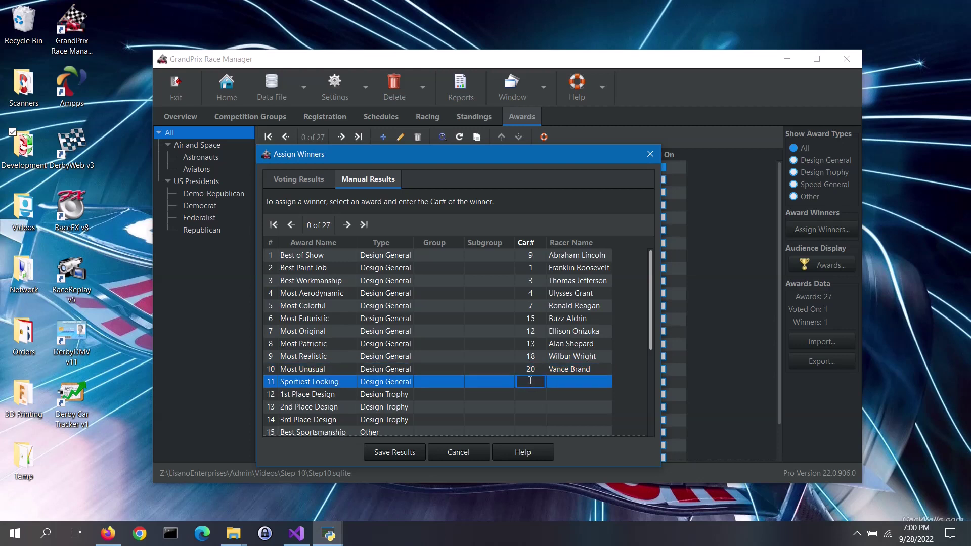
{"action": "type", "text": "19"}
{"action": "key", "text": "Return"}
{"action": "left_click", "coordinate": [384, 450]}
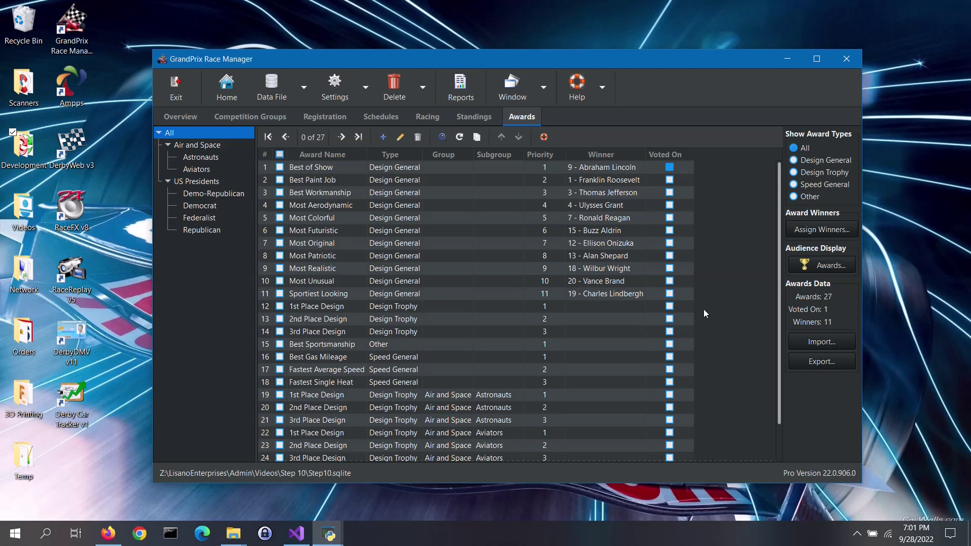
- Open the purple audience Awards display with Group and Subgroup both set to All
{"action": "left_click", "coordinate": [814, 271]}
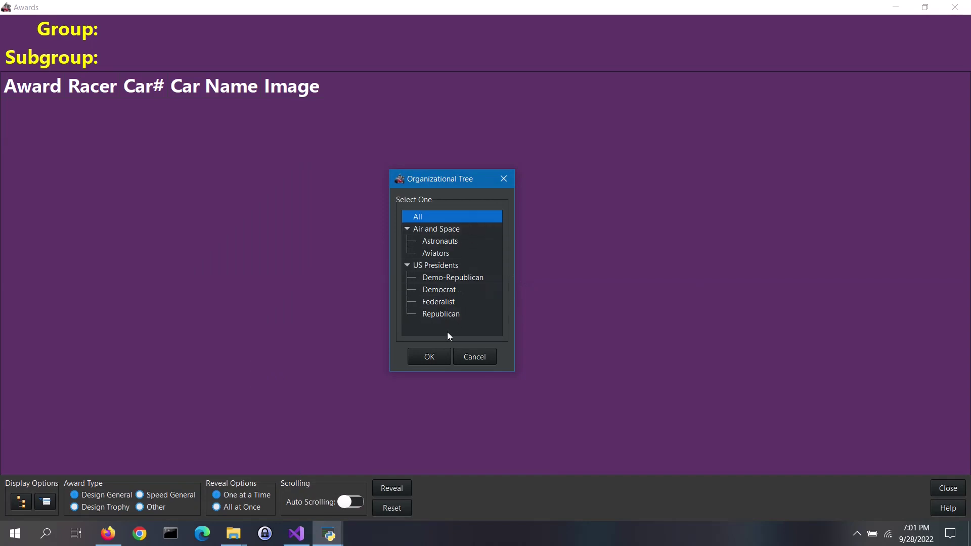
{"action": "left_click", "coordinate": [430, 357]}
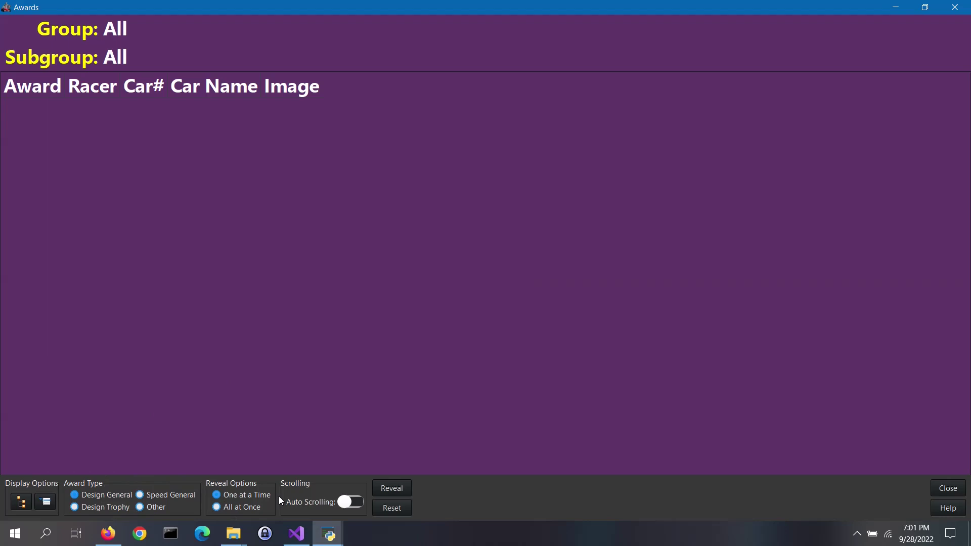
- Reveal the eleven Design General winners in turn, from Sportiest Looking through Best of Show (car 9)
{"action": "left_click", "coordinate": [404, 494]}
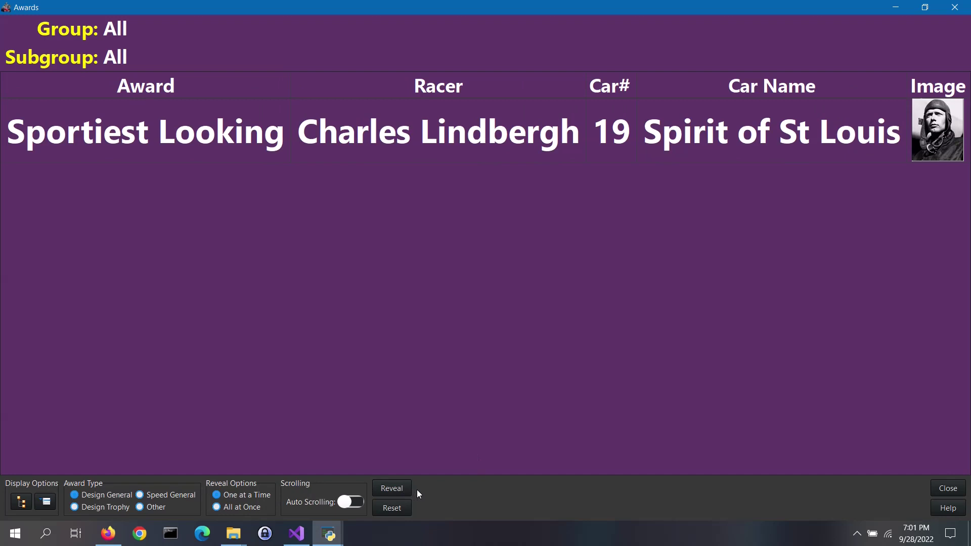
{"action": "left_click", "coordinate": [405, 491]}
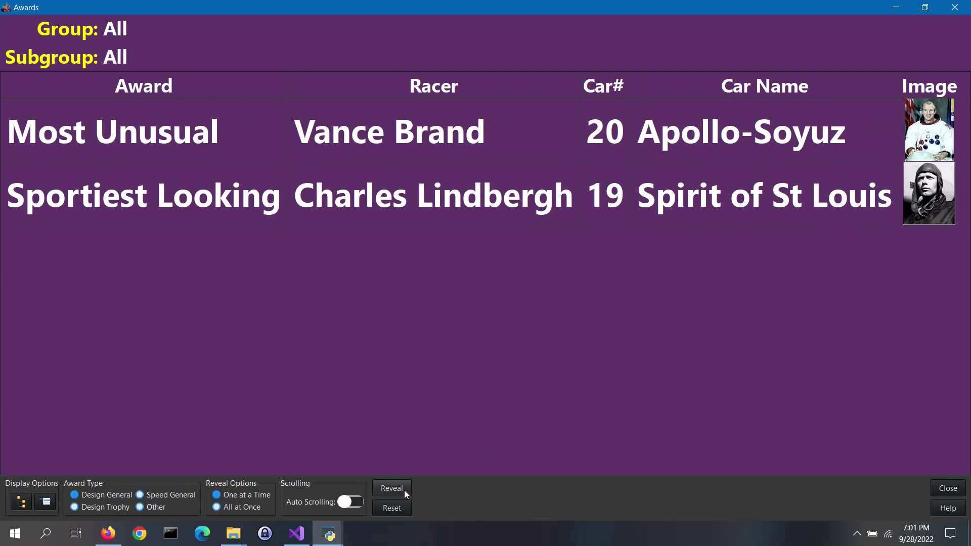
{"action": "left_click", "coordinate": [404, 490]}
{"action": "left_click", "coordinate": [405, 495]}
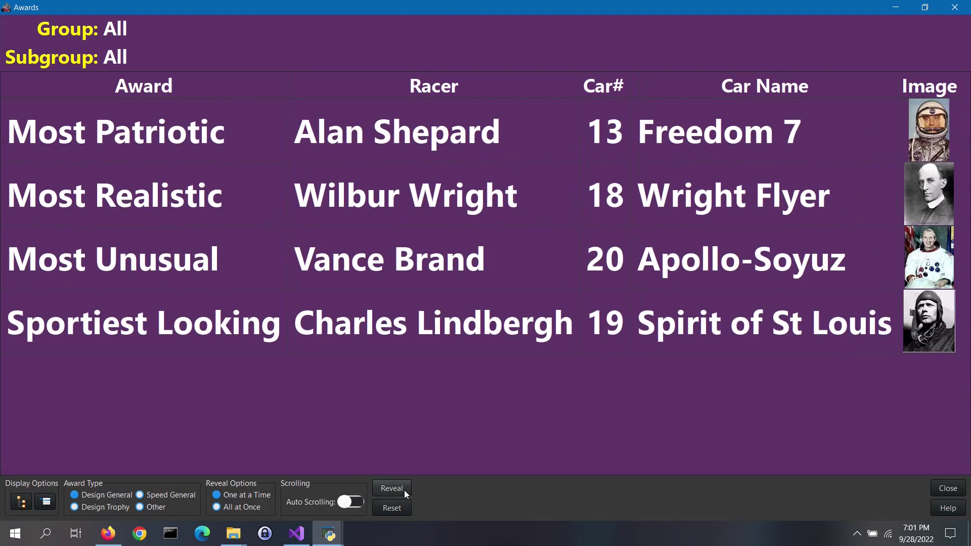
{"action": "left_click", "coordinate": [405, 491]}
{"action": "left_click", "coordinate": [404, 491]}
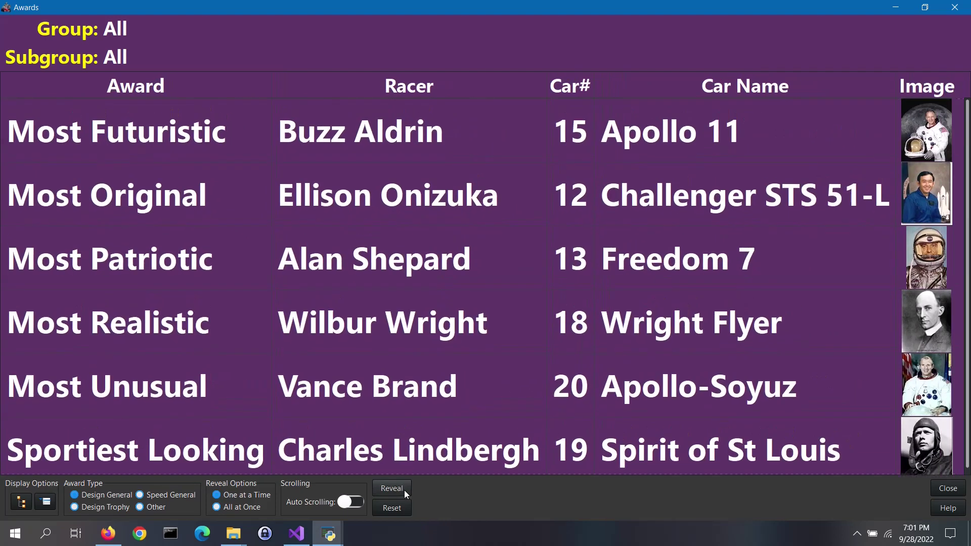
{"action": "left_click", "coordinate": [405, 491]}
{"action": "left_click", "coordinate": [405, 491]}
{"action": "left_click", "coordinate": [404, 491]}
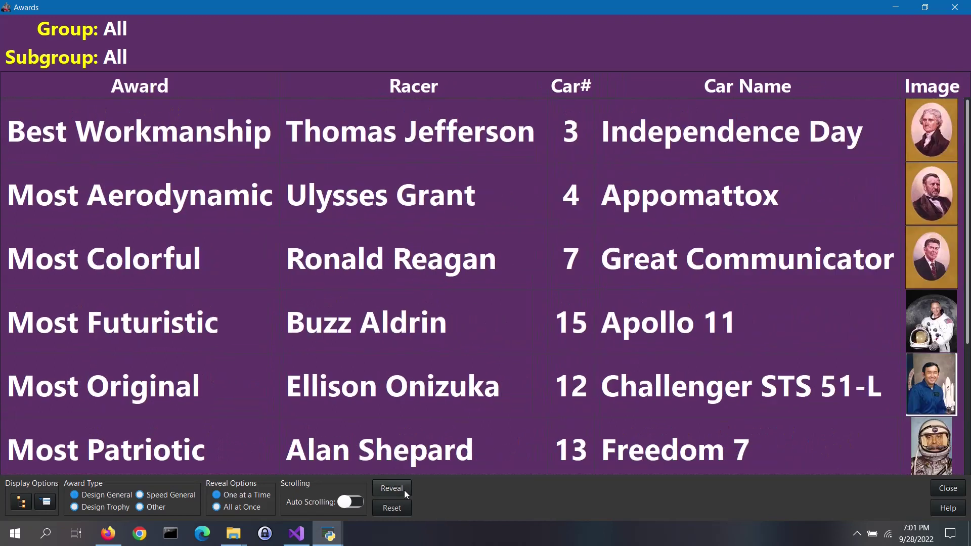
{"action": "left_click", "coordinate": [405, 490]}
{"action": "left_click", "coordinate": [405, 491]}
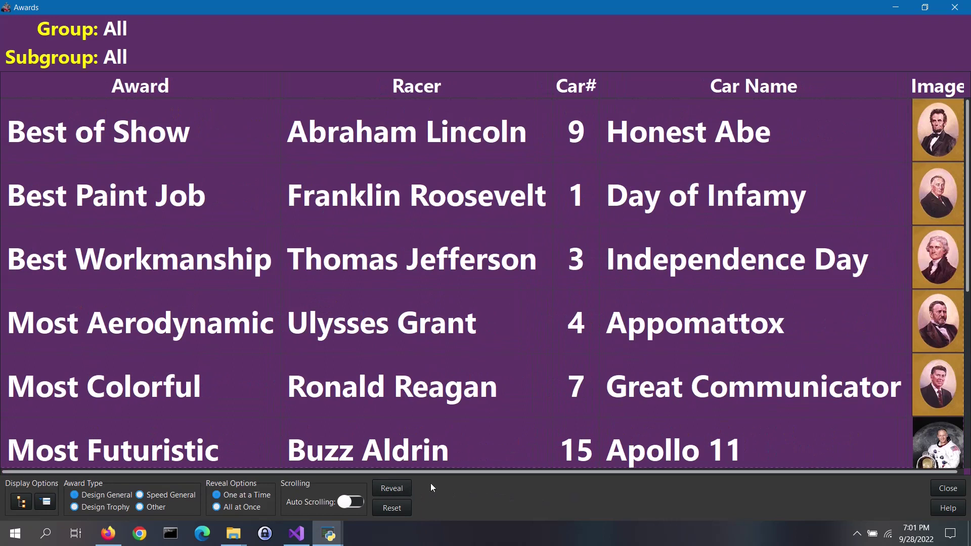
- Dismiss the Display Options list and close the audience Awards display, back to the 27-award list
{"action": "left_click", "coordinate": [46, 501]}
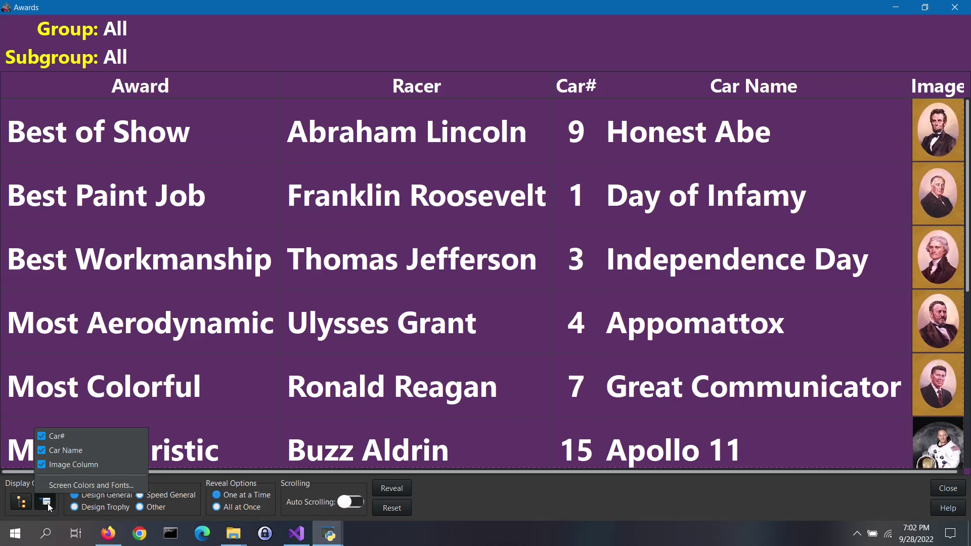
{"action": "left_click", "coordinate": [50, 508]}
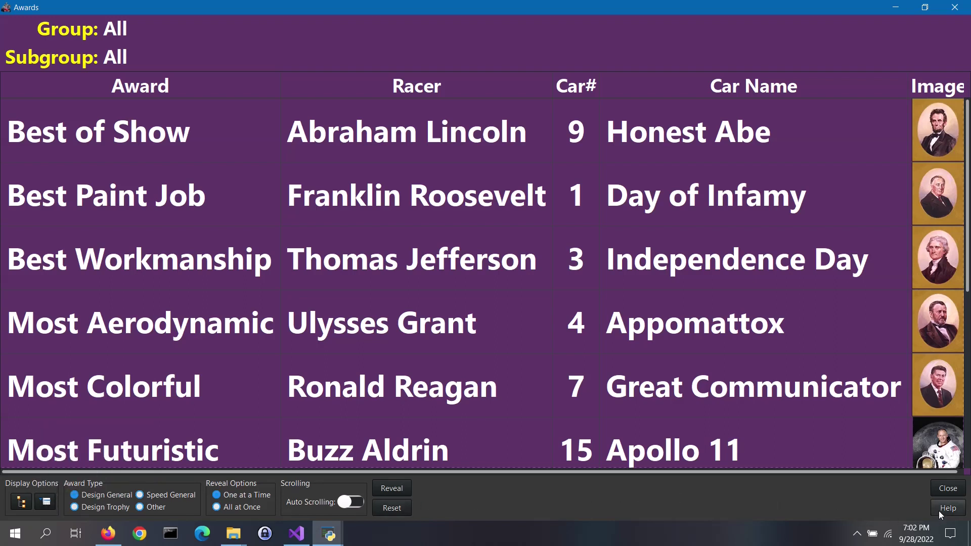
{"action": "left_click", "coordinate": [937, 490]}
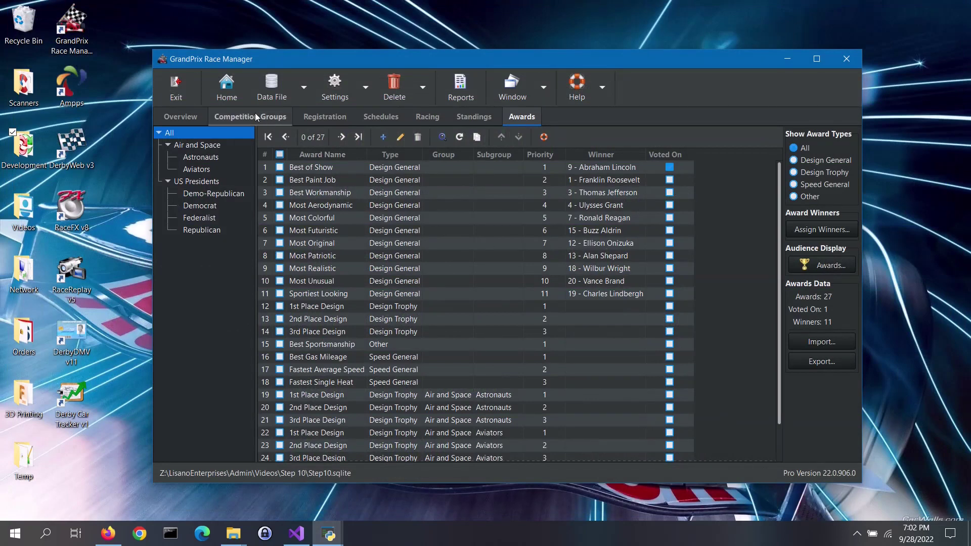
- On the Home Overview checklist, mark Step 10 Awards Ceremony as completed
{"action": "left_click", "coordinate": [234, 95]}
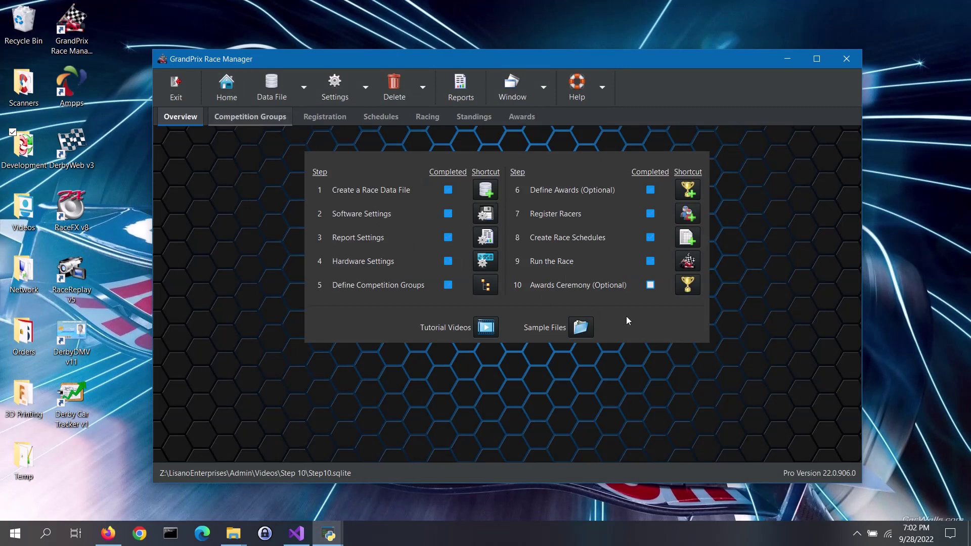
{"action": "left_click", "coordinate": [651, 286]}
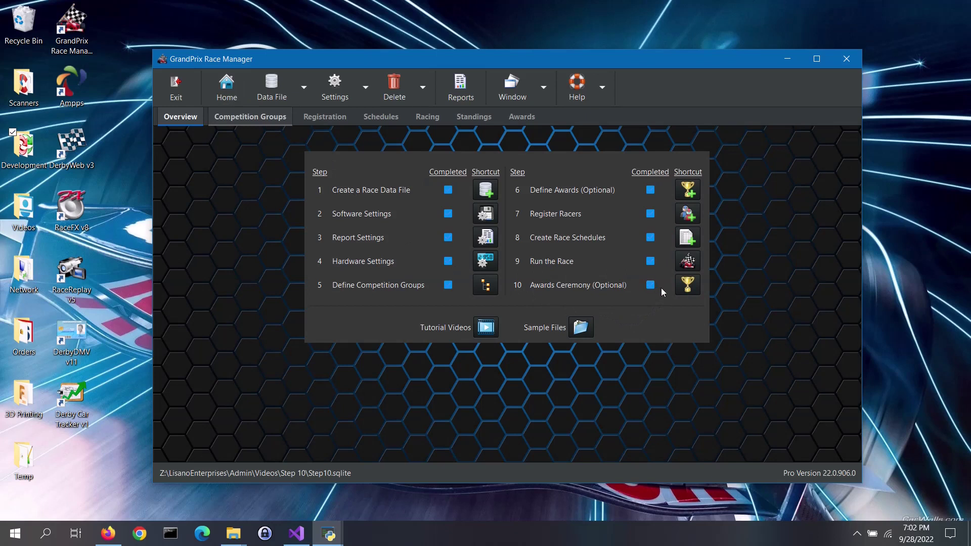